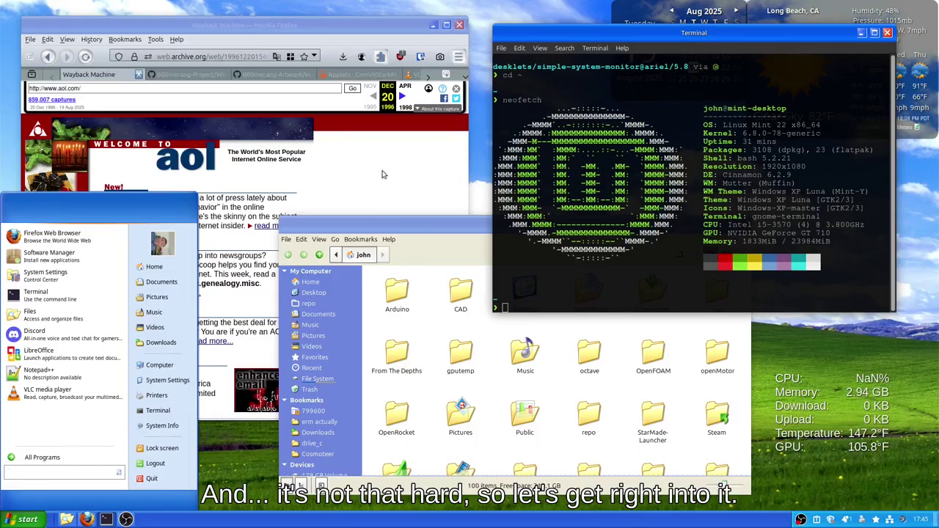
- View the B00merang-Project Windows-XP theme repository and the B00merang-Artwork Windows-XP icon repository in the browser
{"action": "left_click", "coordinate": [383, 176]}
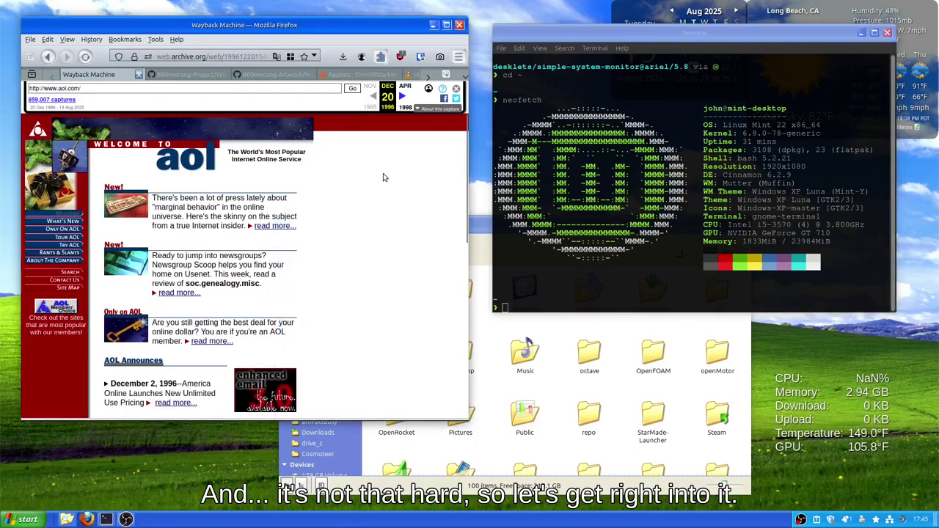
{"action": "left_click", "coordinate": [182, 78]}
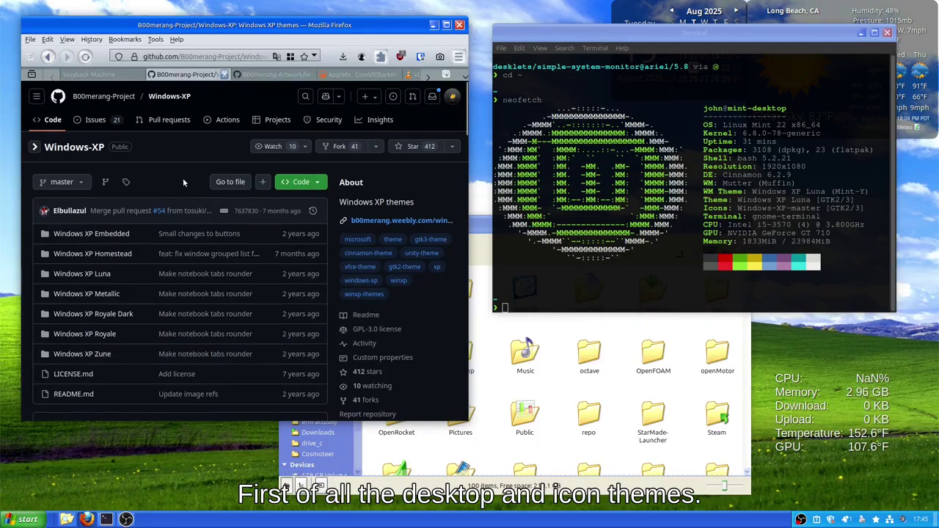
{"action": "mouse_move", "coordinate": [93, 101]}
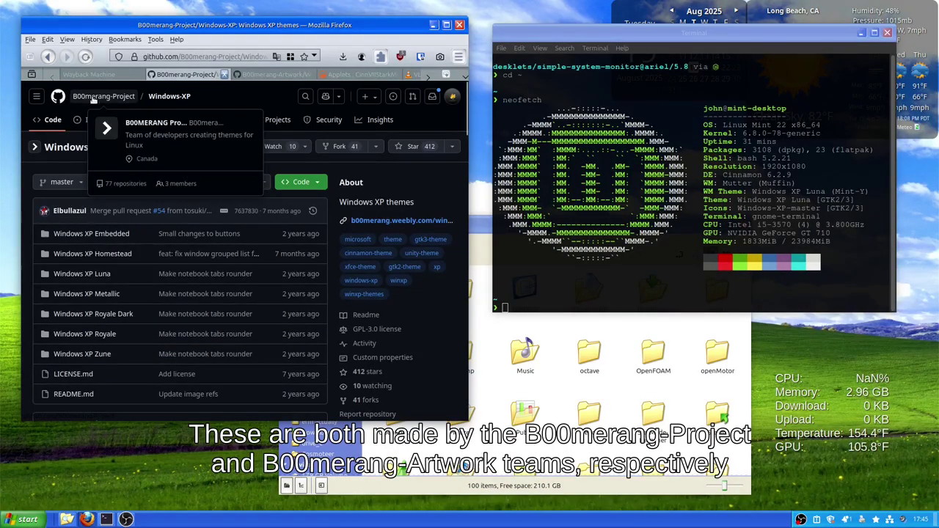
{"action": "key", "text": "ctrl+Tab"}
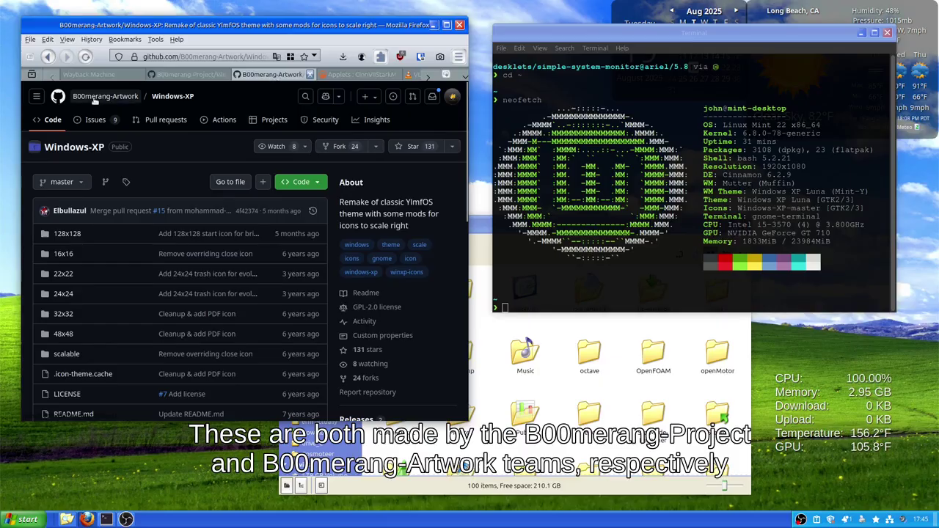
- Examine the B00merang-Project Windows-XP repository's theme folders, including Windows XP Luna, and the README previews
{"action": "left_click", "coordinate": [195, 76]}
{"action": "scroll", "coordinate": [181, 165], "scroll_direction": "down", "scroll_amount": 3}
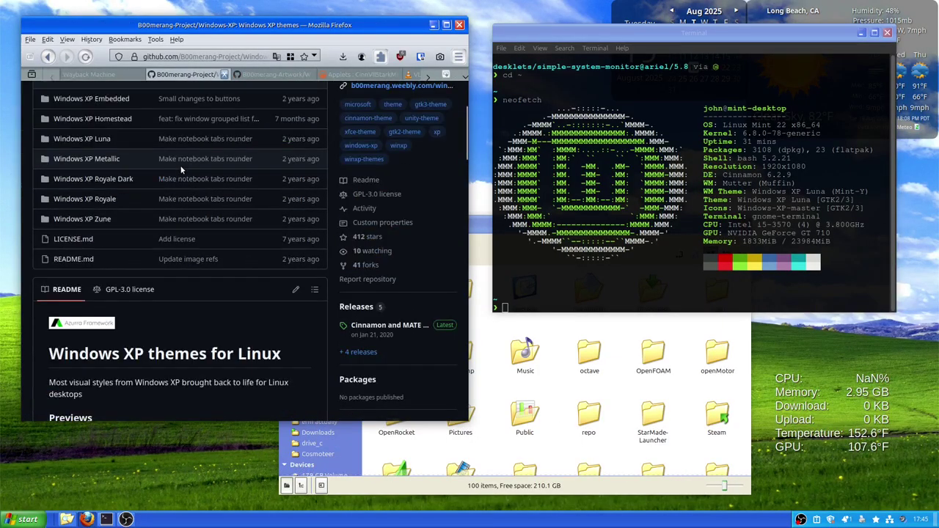
{"action": "scroll", "coordinate": [144, 238], "scroll_direction": "up", "scroll_amount": 4}
{"action": "scroll", "coordinate": [145, 250], "scroll_direction": "down", "scroll_amount": 3}
{"action": "scroll", "coordinate": [143, 250], "scroll_direction": "up", "scroll_amount": 3}
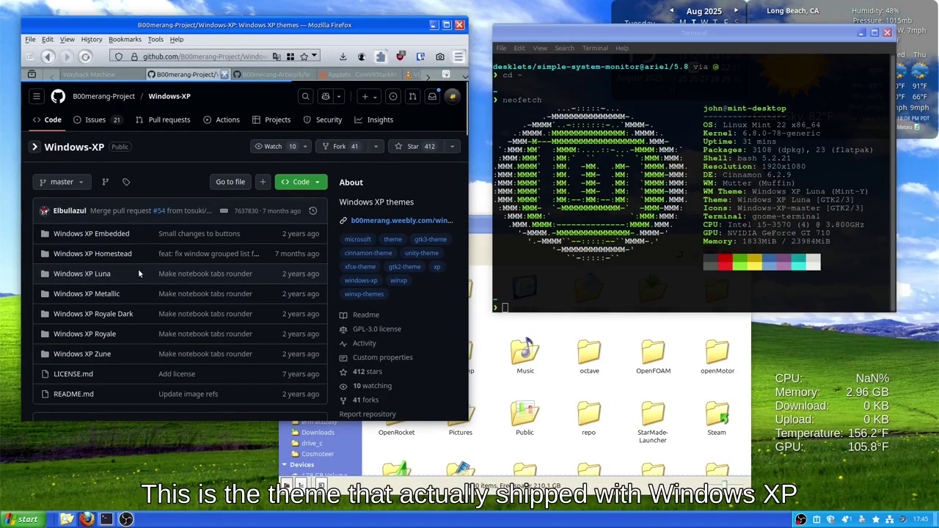
{"action": "left_click", "coordinate": [107, 275]}
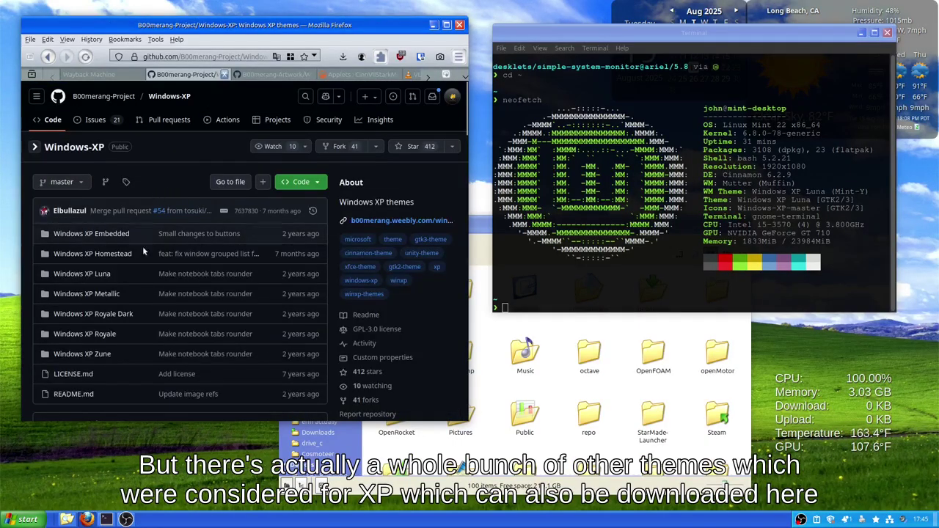
{"action": "scroll", "coordinate": [148, 264], "scroll_direction": "down", "scroll_amount": 2}
{"action": "scroll", "coordinate": [141, 242], "scroll_direction": "up", "scroll_amount": 2}
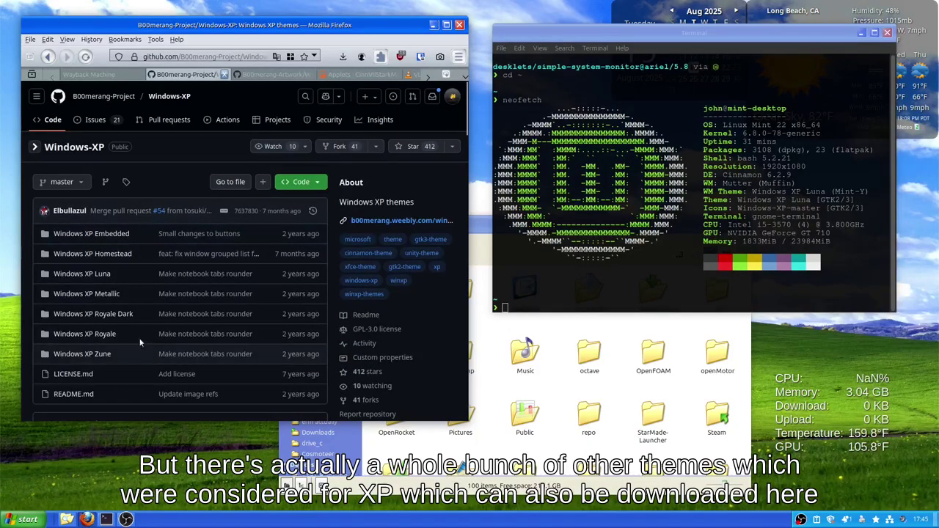
{"action": "scroll", "coordinate": [142, 237], "scroll_direction": "down", "scroll_amount": 10}
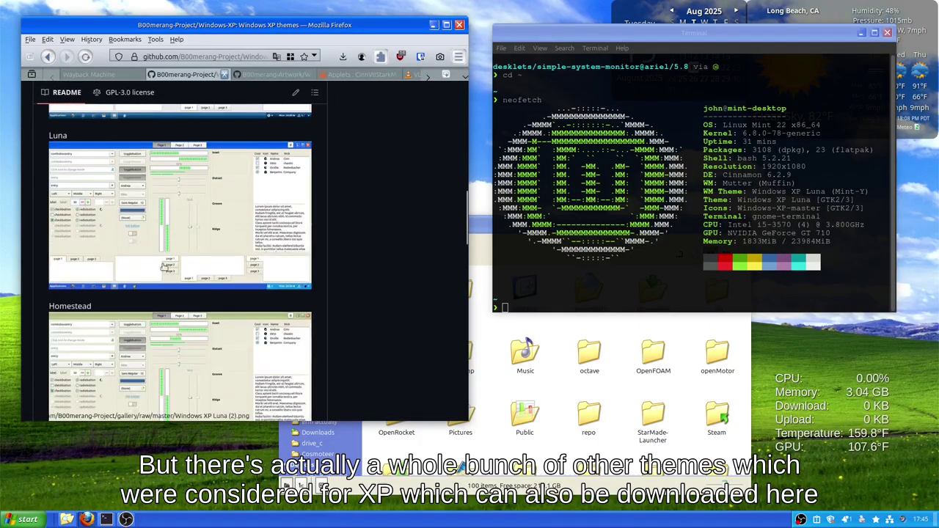
{"action": "scroll", "coordinate": [339, 257], "scroll_direction": "up", "scroll_amount": 10}
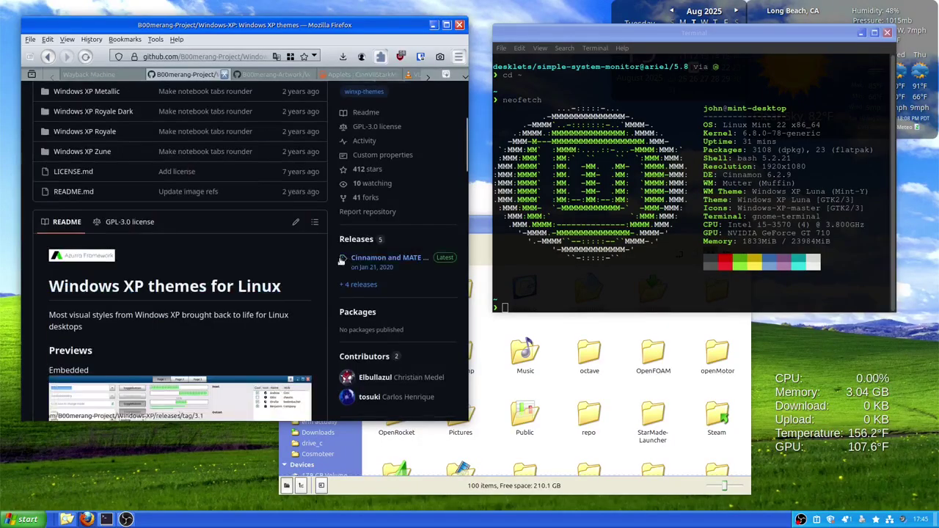
{"action": "scroll", "coordinate": [339, 258], "scroll_direction": "up", "scroll_amount": 5}
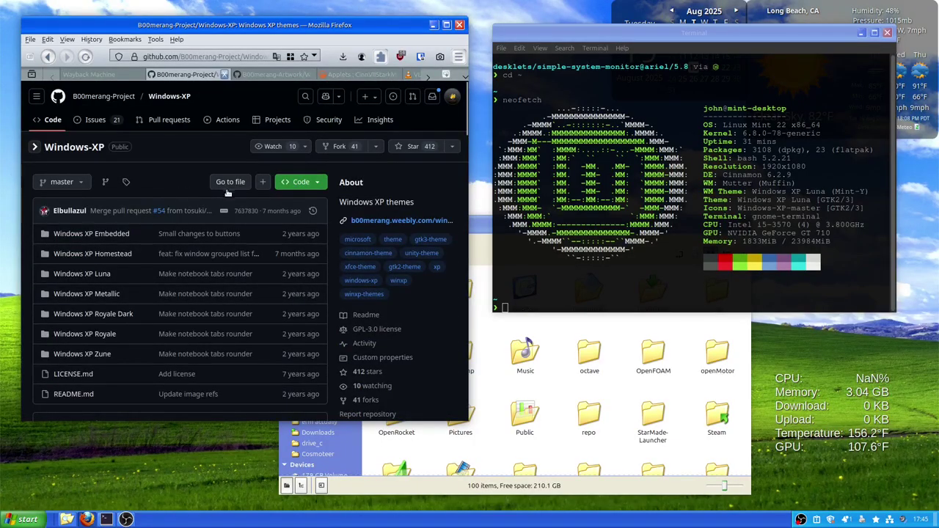
- Look over the B00merang-Artwork Windows-XP icon repository's file list, and return to the theme repository
{"action": "left_click", "coordinate": [254, 76]}
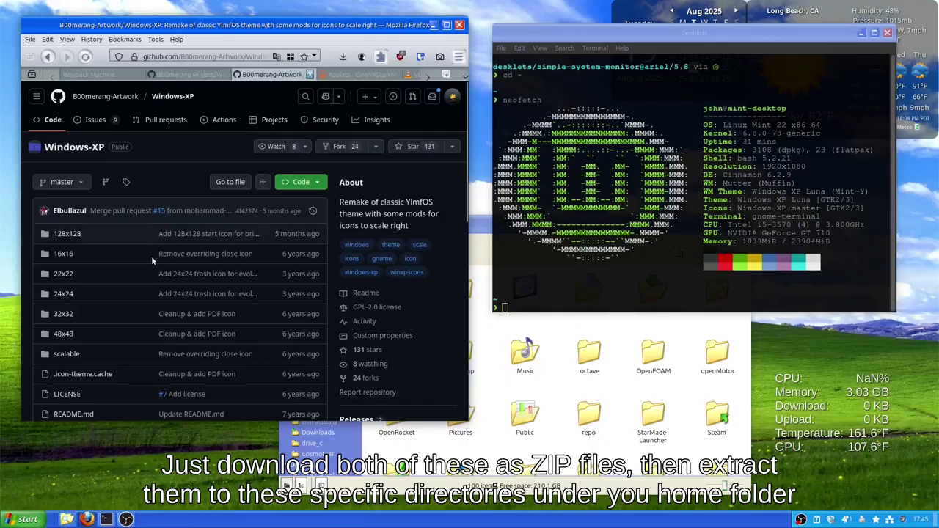
{"action": "scroll", "coordinate": [192, 227], "scroll_direction": "down", "scroll_amount": 5}
{"action": "scroll", "coordinate": [205, 163], "scroll_direction": "up", "scroll_amount": 5}
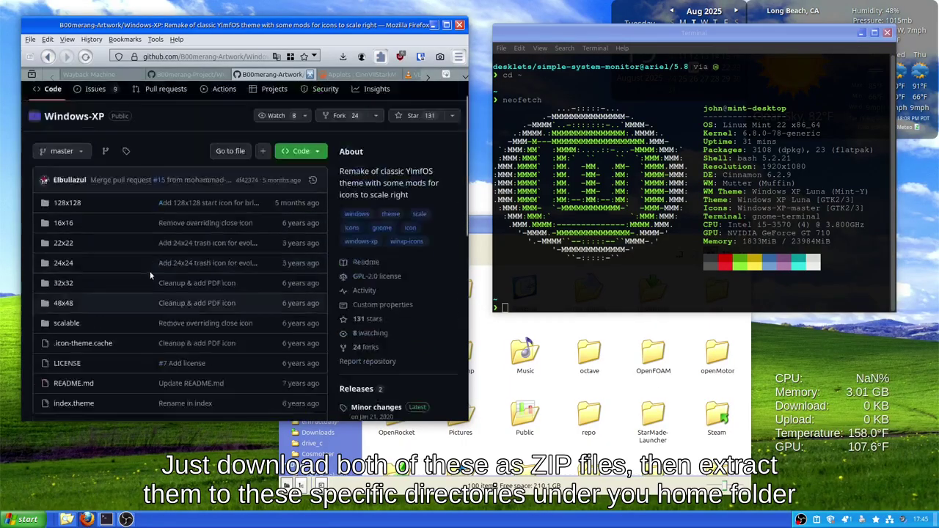
{"action": "left_click", "coordinate": [206, 76]}
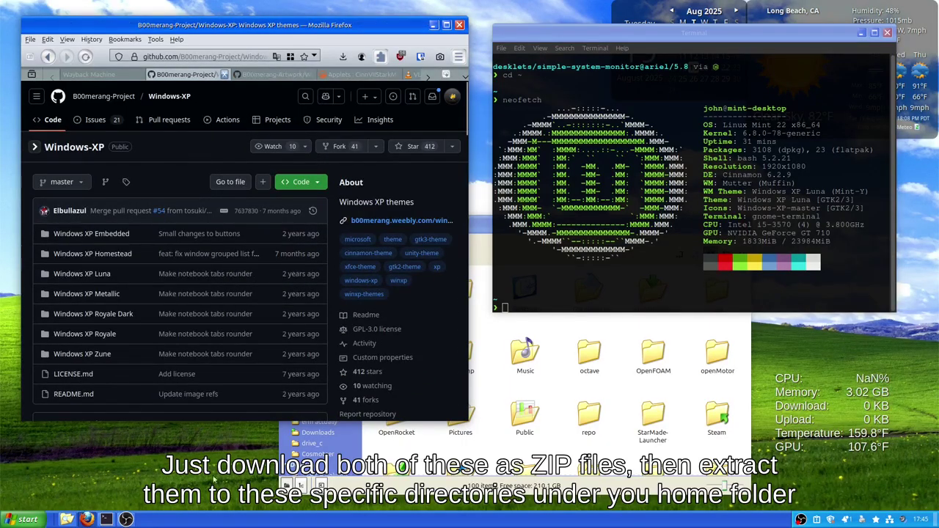
- Switch to the file manager and open the Windows XP Luna folder inside .themes in the home folder
{"action": "left_click", "coordinate": [470, 474]}
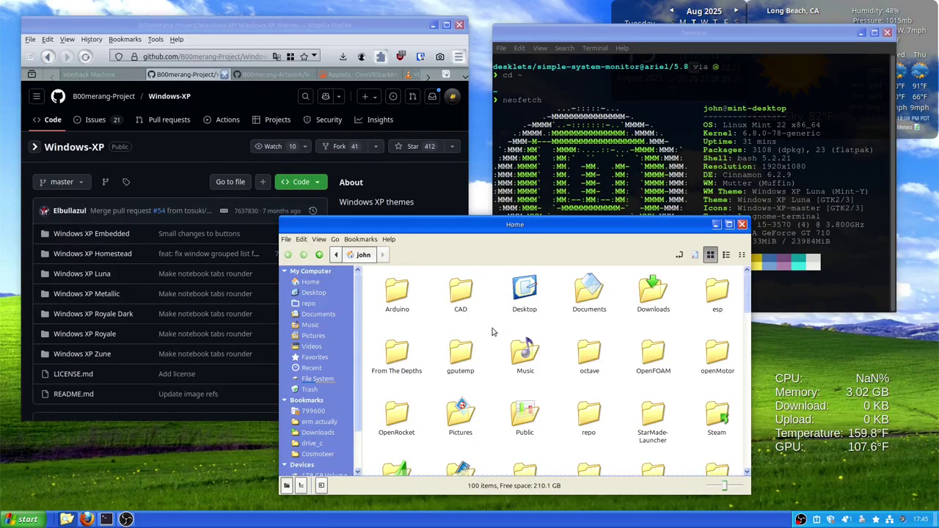
{"action": "scroll", "coordinate": [491, 339], "scroll_direction": "down", "scroll_amount": 3}
{"action": "scroll", "coordinate": [492, 344], "scroll_direction": "down", "scroll_amount": 5}
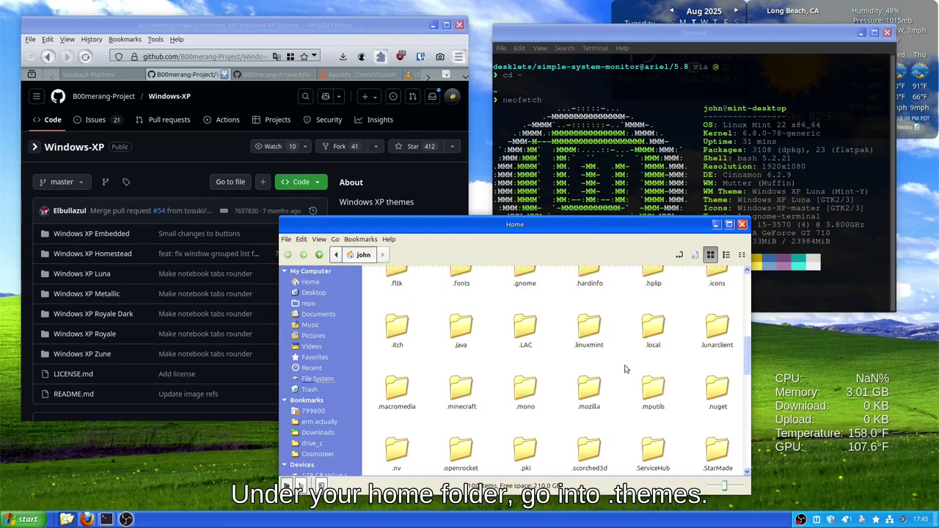
{"action": "scroll", "coordinate": [625, 370], "scroll_direction": "down", "scroll_amount": 3}
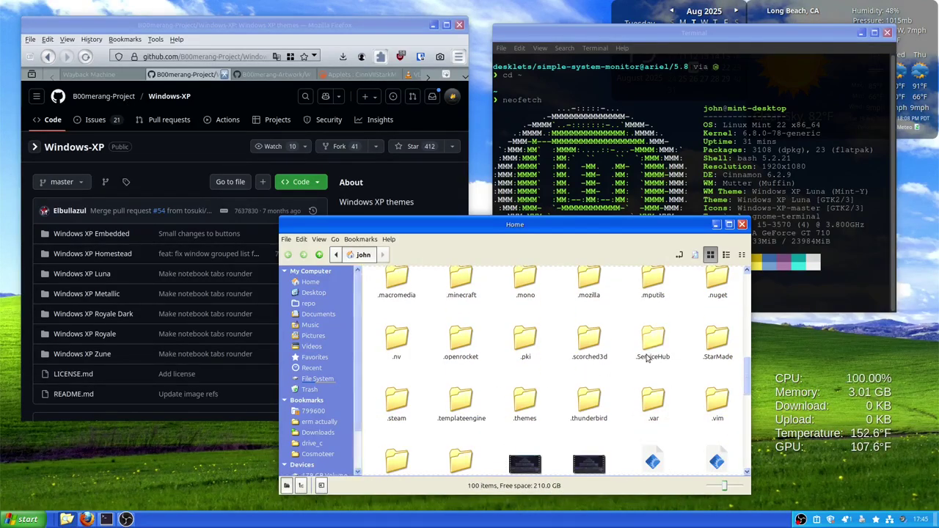
{"action": "double_click", "coordinate": [524, 402]}
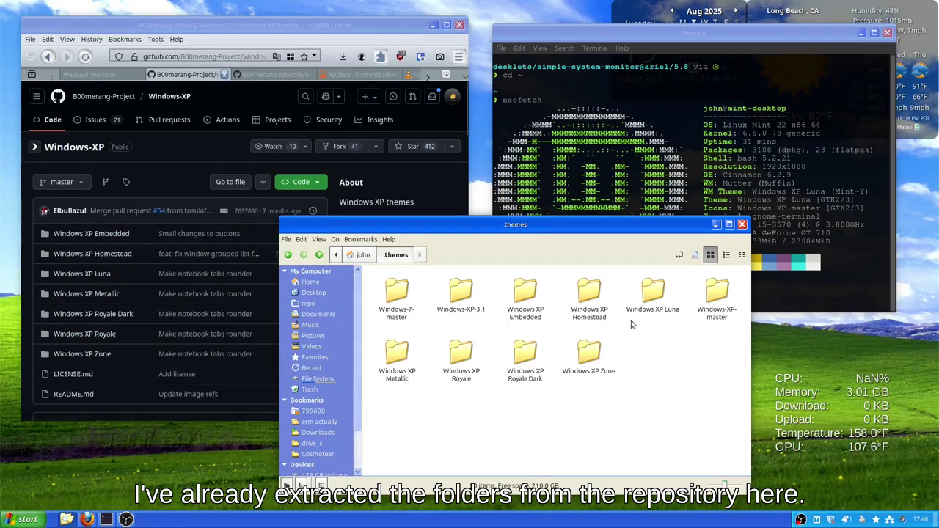
{"action": "double_click", "coordinate": [655, 295]}
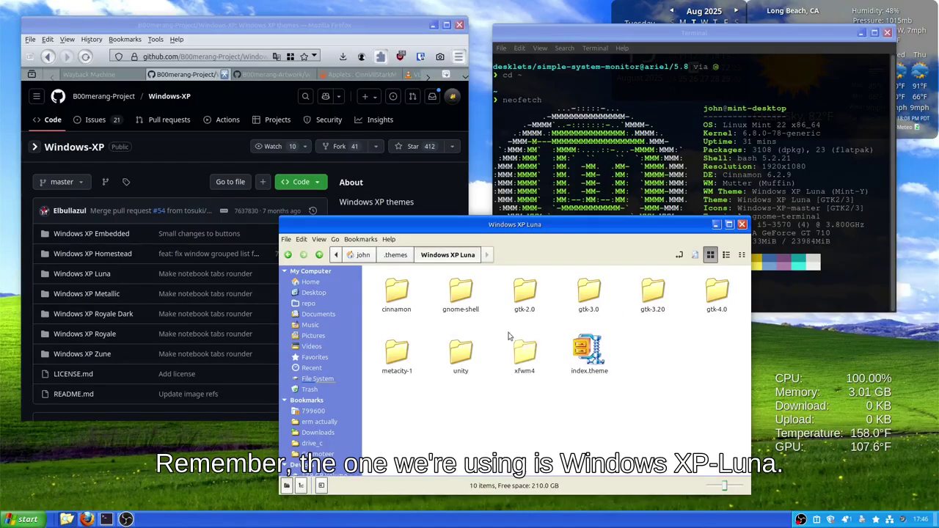
- Return to the home folder and open the Windows-XP-master folder inside .icons
{"action": "left_click", "coordinate": [396, 256]}
{"action": "left_click", "coordinate": [363, 255]}
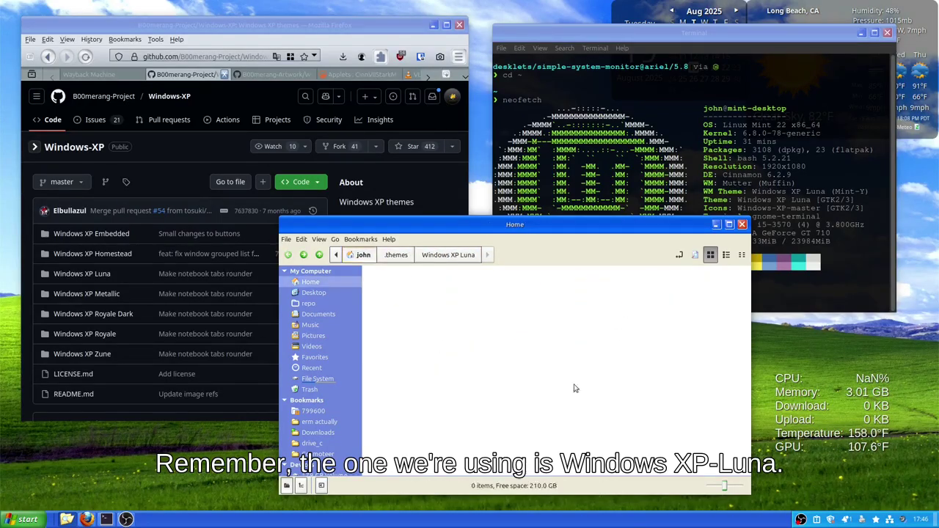
{"action": "scroll", "coordinate": [614, 397], "scroll_direction": "down", "scroll_amount": 5}
{"action": "scroll", "coordinate": [504, 375], "scroll_direction": "up", "scroll_amount": 5}
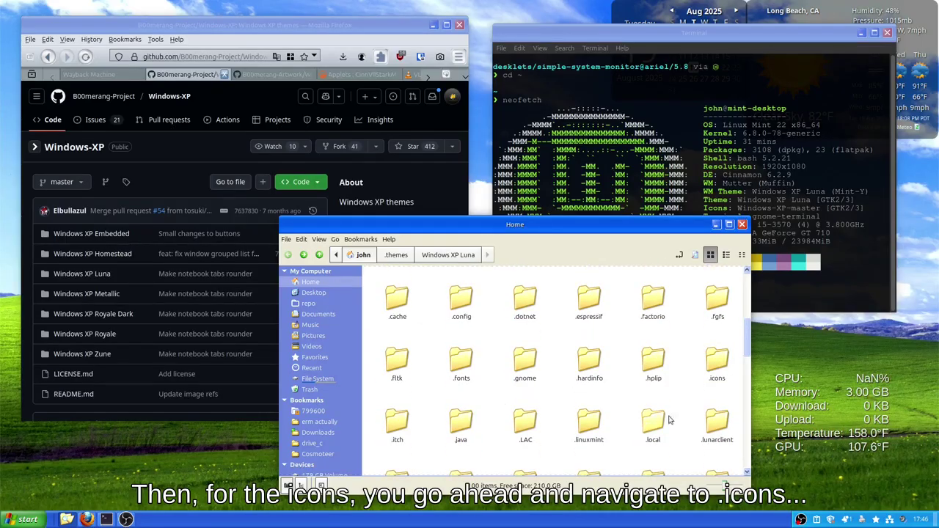
{"action": "double_click", "coordinate": [717, 364]}
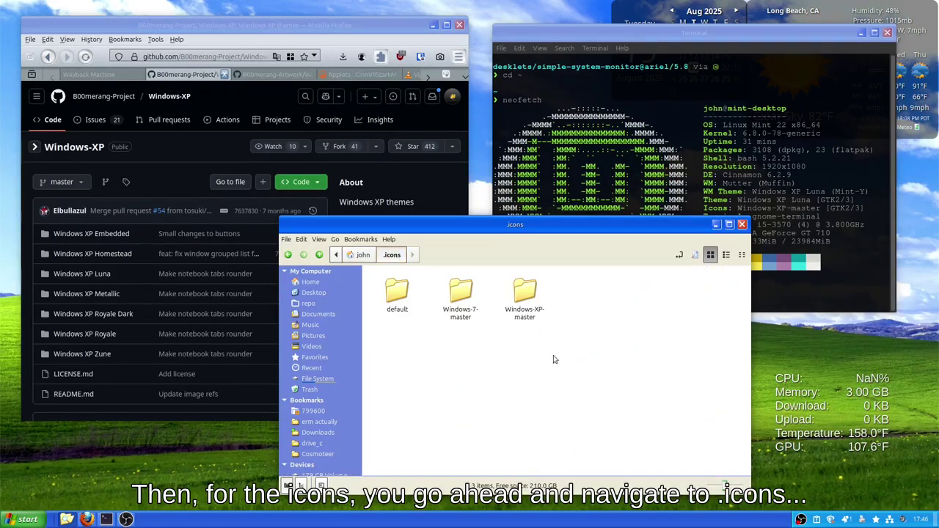
{"action": "double_click", "coordinate": [527, 308]}
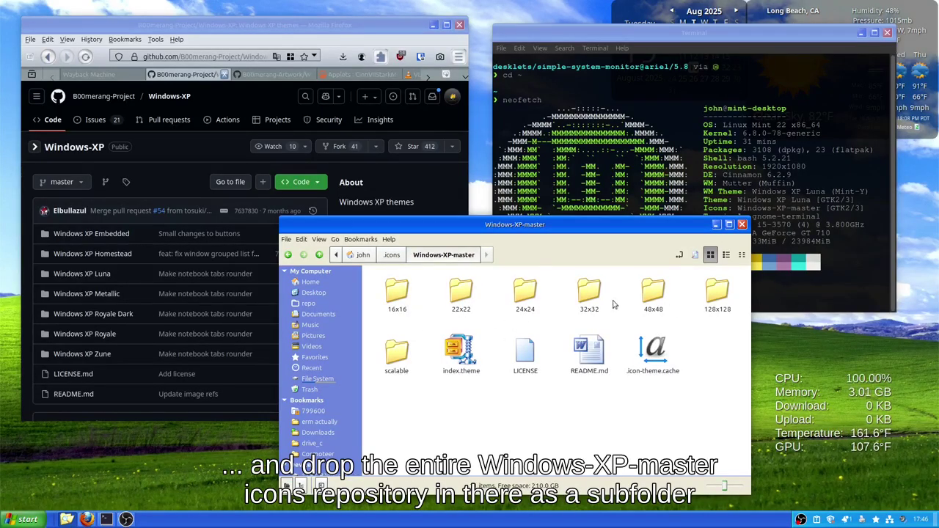
- Compare the Windows-XP-master folder with the B00merang-Artwork repository, and go back up to the .icons folder
{"action": "left_click", "coordinate": [278, 71]}
{"action": "left_click", "coordinate": [481, 339]}
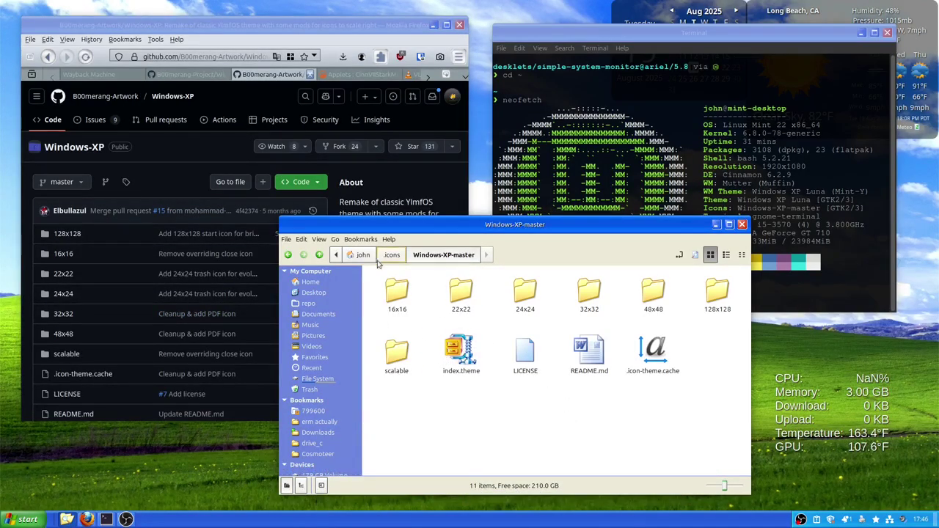
{"action": "key", "text": "alt+Up"}
- Search the start menu for "themes" and open the Themes manager
{"action": "key", "text": "super"}
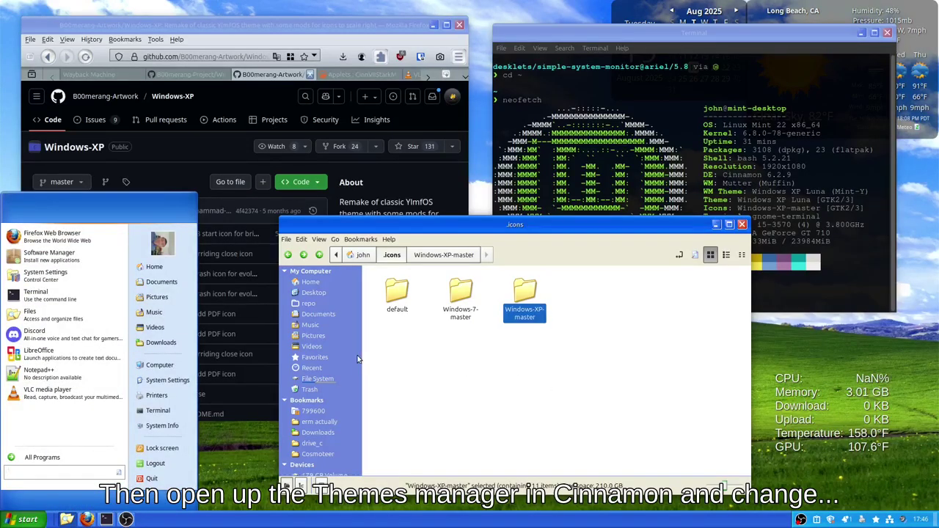
{"action": "type", "text": "themes"}
{"action": "key", "text": "Return"}
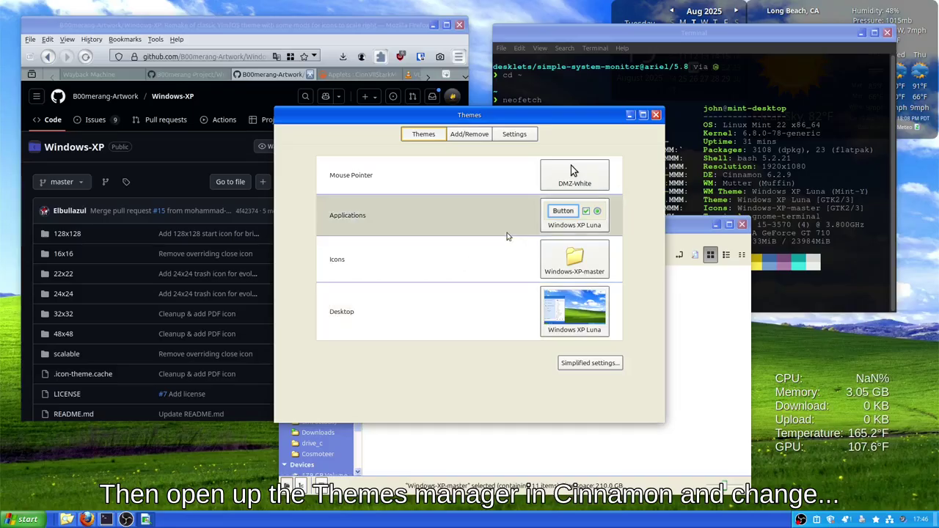
- Set the Desktop theme to Windows XP Luna and the Icons theme to Windows-XP-master
{"action": "left_click", "coordinate": [585, 312]}
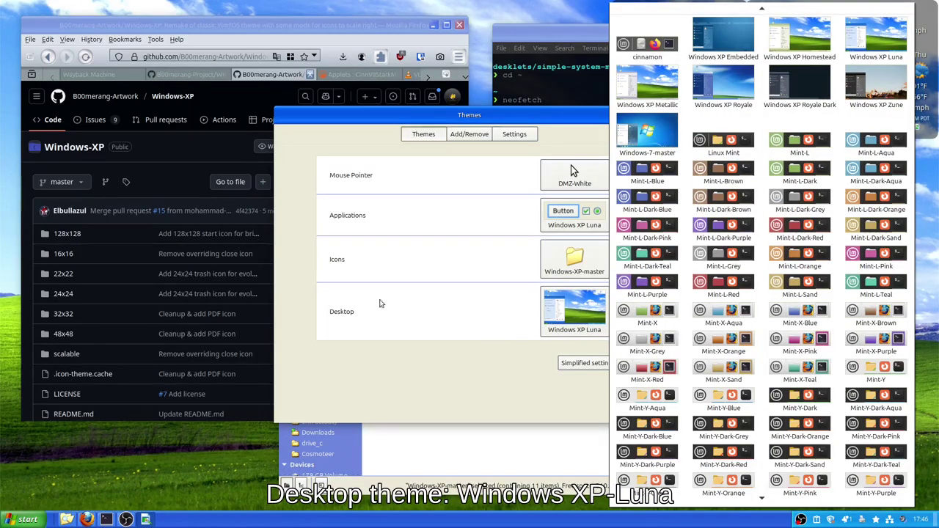
{"action": "left_click", "coordinate": [878, 46]}
{"action": "left_click", "coordinate": [576, 261]}
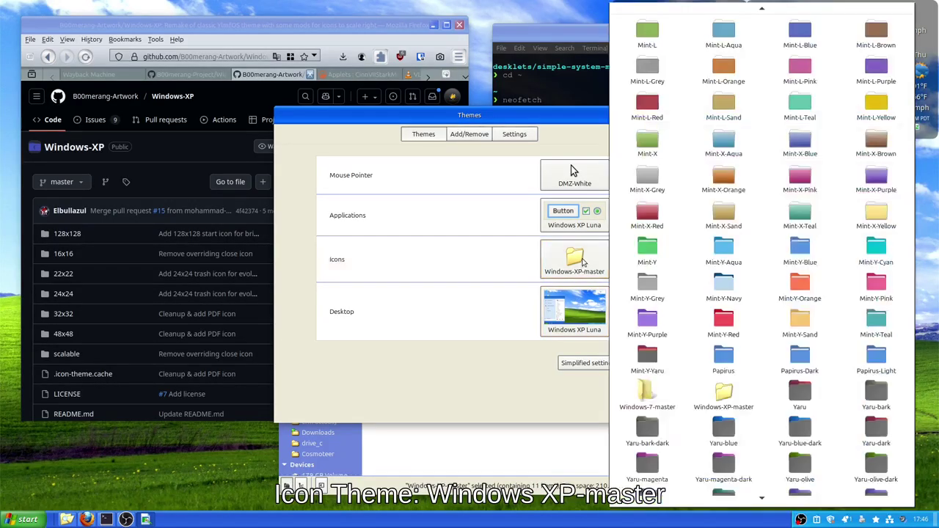
{"action": "left_click", "coordinate": [719, 395]}
- Set the Applications theme to Windows XP Luna and the Mouse Pointer to DMZ-White
{"action": "left_click", "coordinate": [575, 216]}
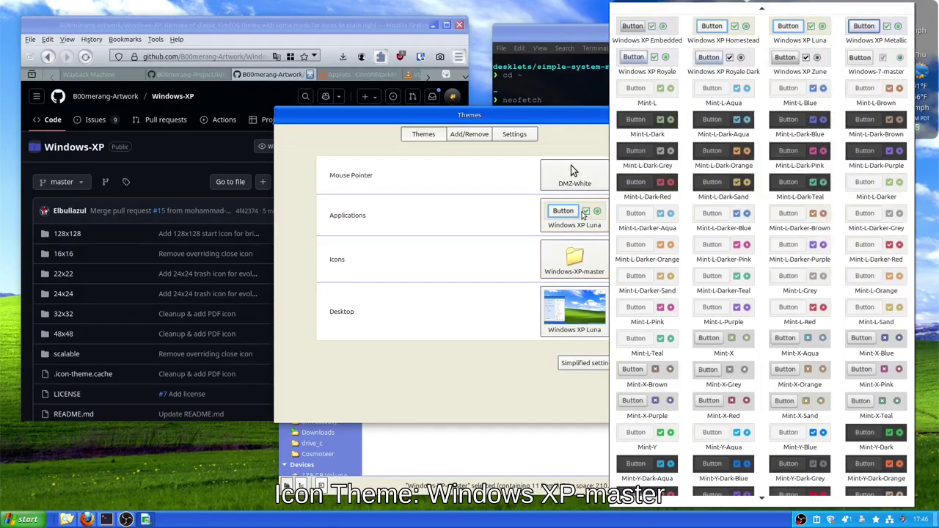
{"action": "left_click", "coordinate": [800, 33]}
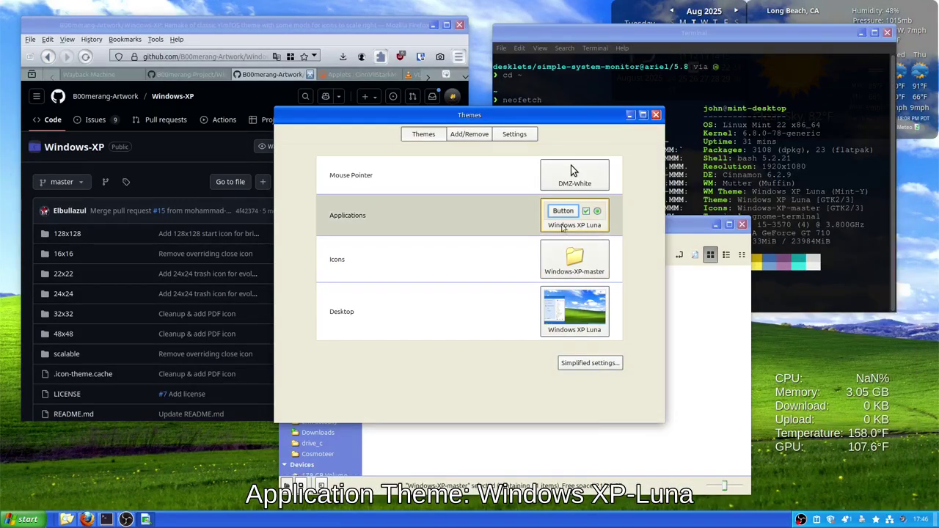
{"action": "left_click", "coordinate": [571, 166]}
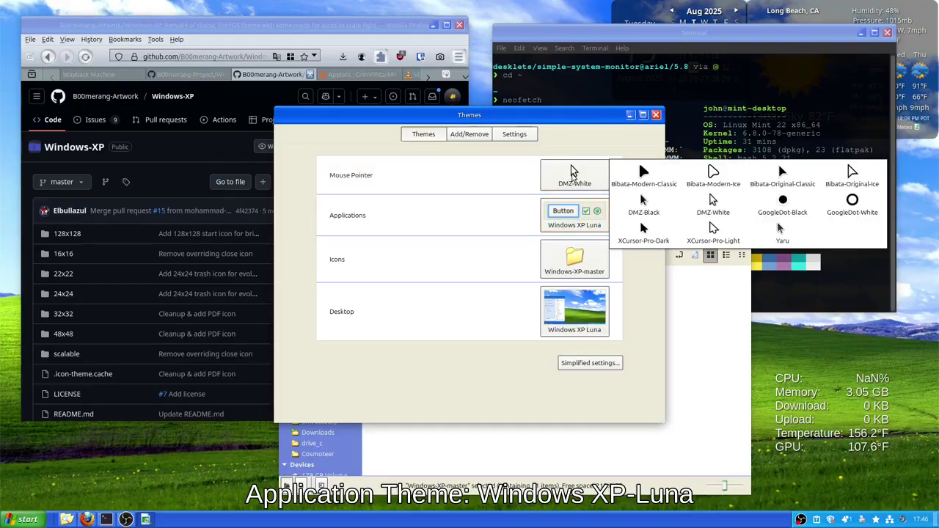
{"action": "left_click", "coordinate": [716, 202]}
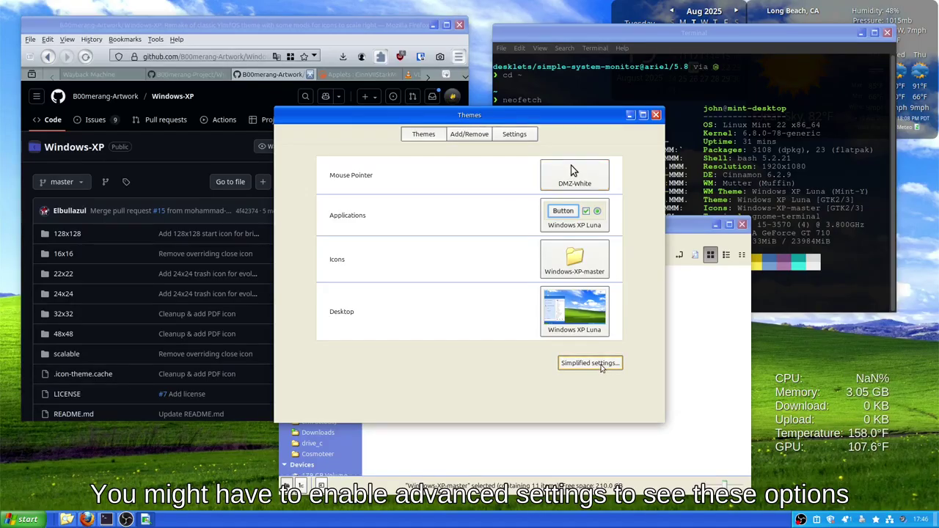
- Switch the Themes manager to simplified settings and back to advanced, and open its miscellaneous and scrollbar options
{"action": "left_click", "coordinate": [591, 363]}
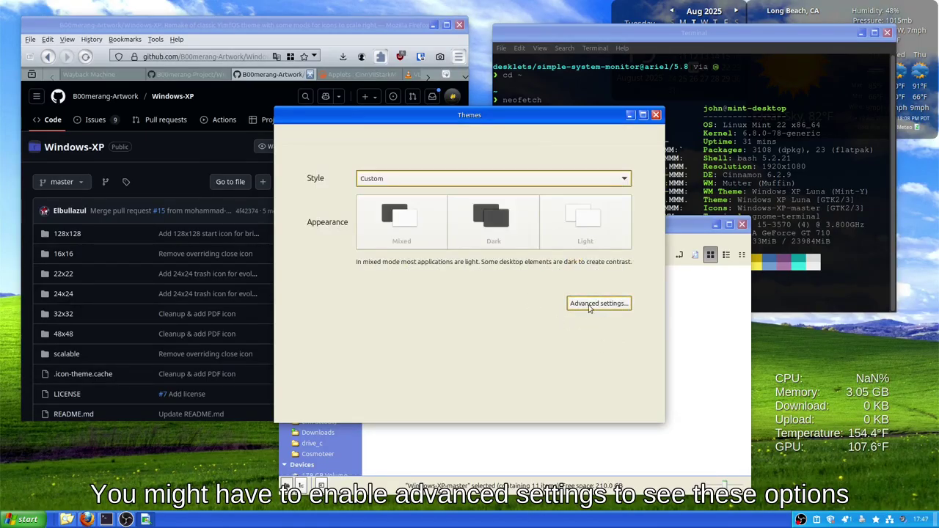
{"action": "left_click", "coordinate": [591, 305]}
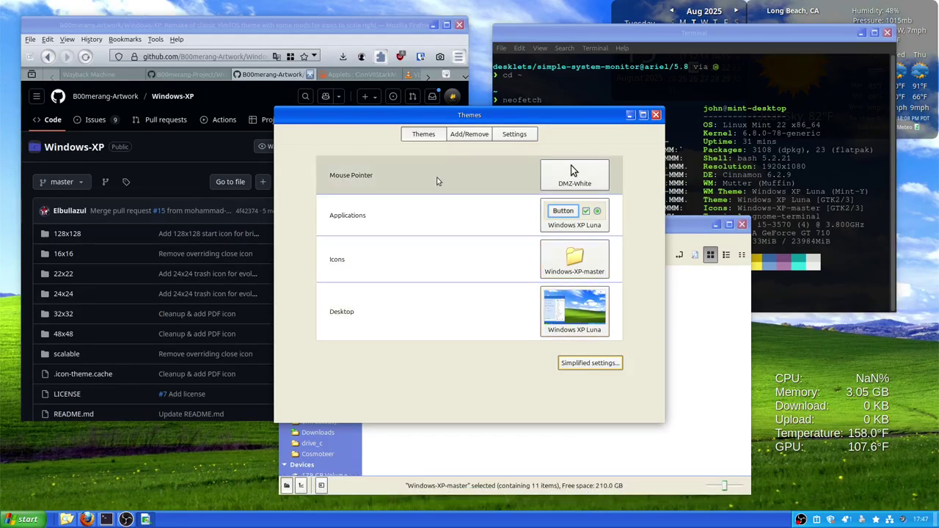
{"action": "left_click", "coordinate": [514, 133]}
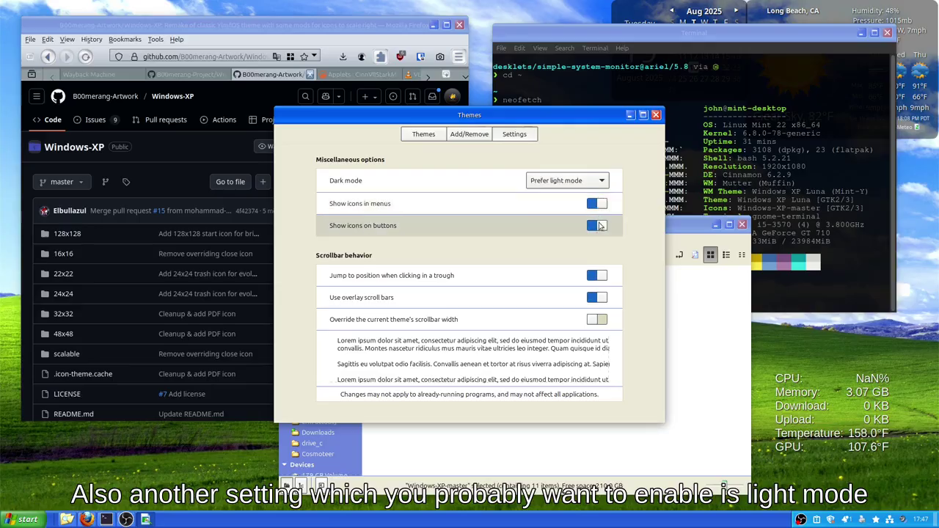
- Keep Dark mode set to Prefer light mode, return to the theme list and close the Themes manager
{"action": "left_click", "coordinate": [577, 183]}
{"action": "left_click", "coordinate": [620, 153]}
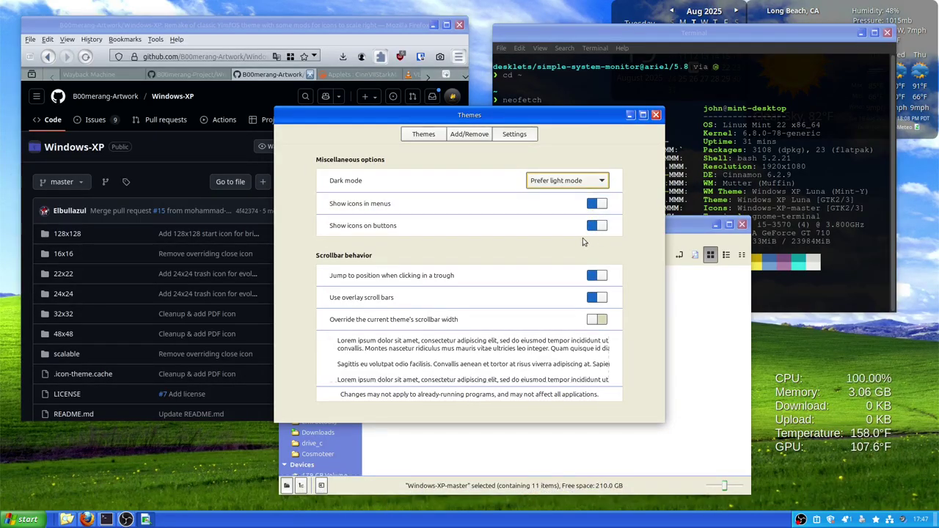
{"action": "left_click", "coordinate": [422, 137]}
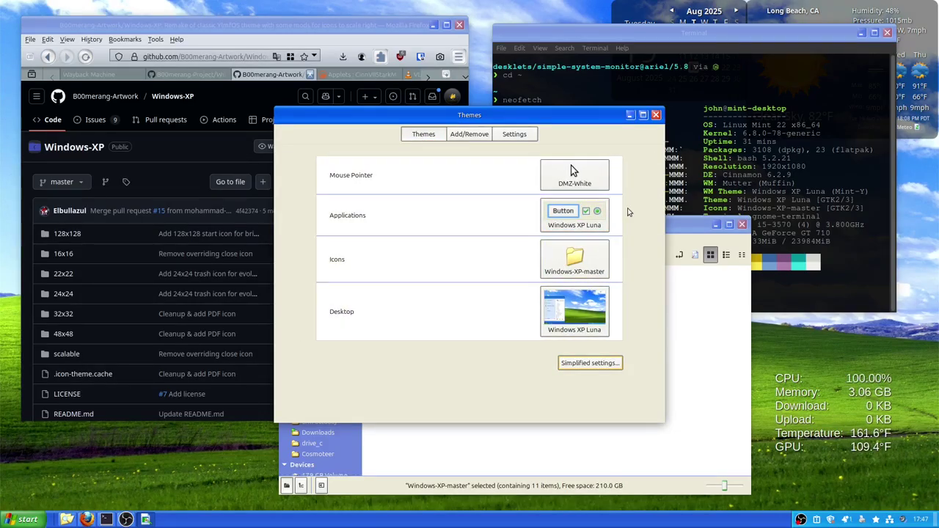
{"action": "left_click", "coordinate": [656, 115]}
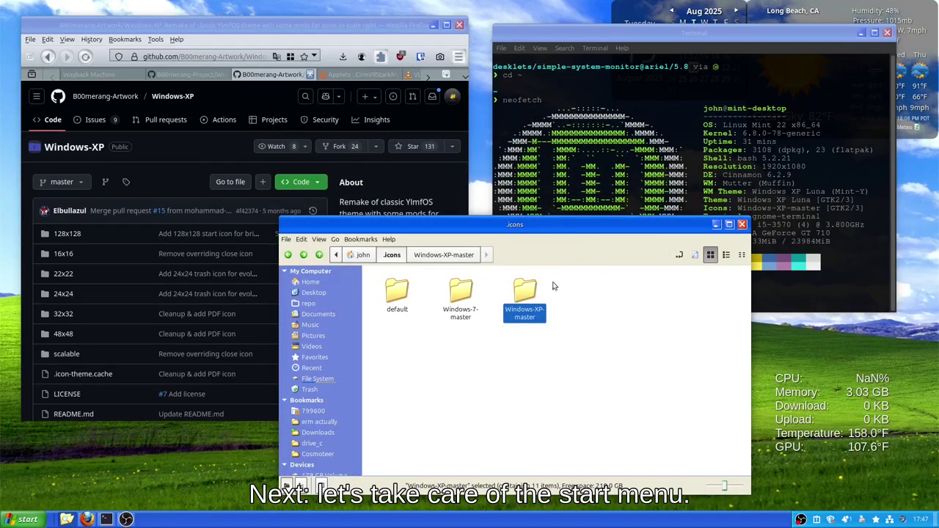
- Open the CinnVIIStarkMenu applet page in Firefox and examine its description and README, comparing it with the desktop's start menu
{"action": "left_click", "coordinate": [342, 77]}
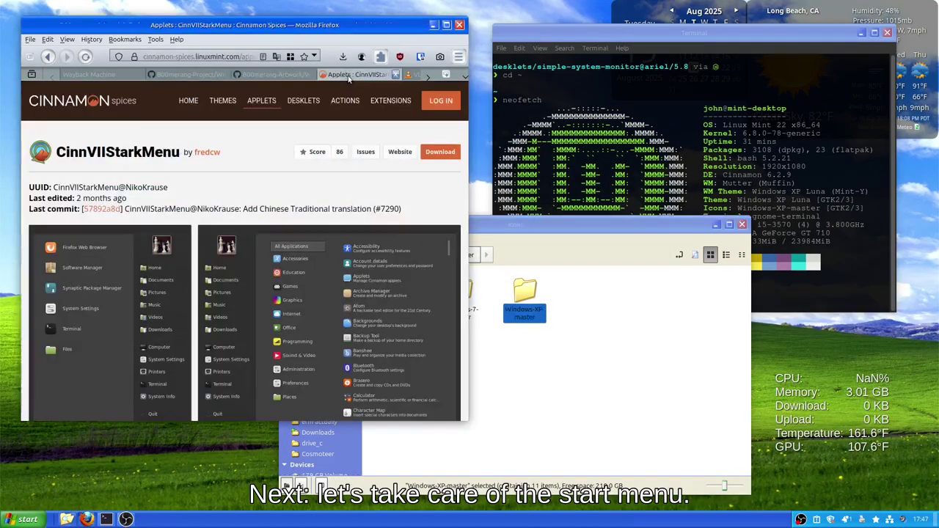
{"action": "key", "text": "super"}
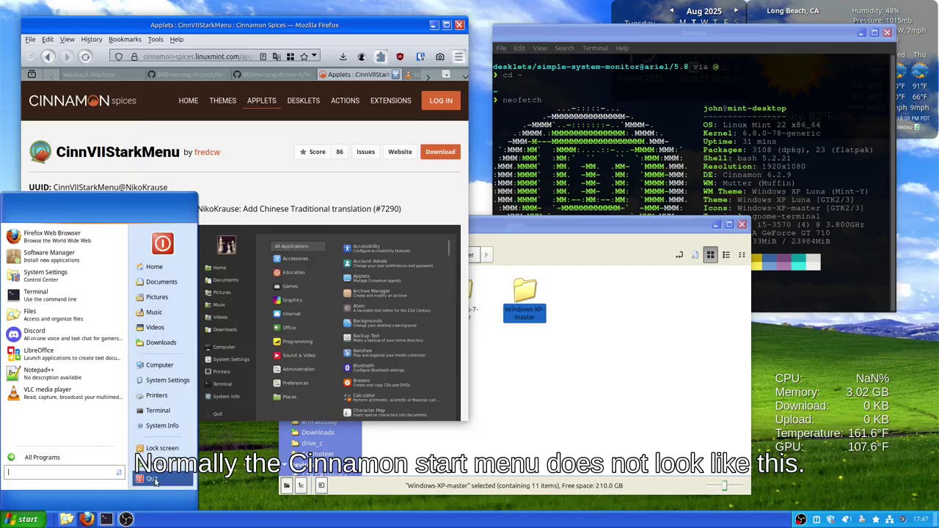
{"action": "left_click", "coordinate": [286, 189]}
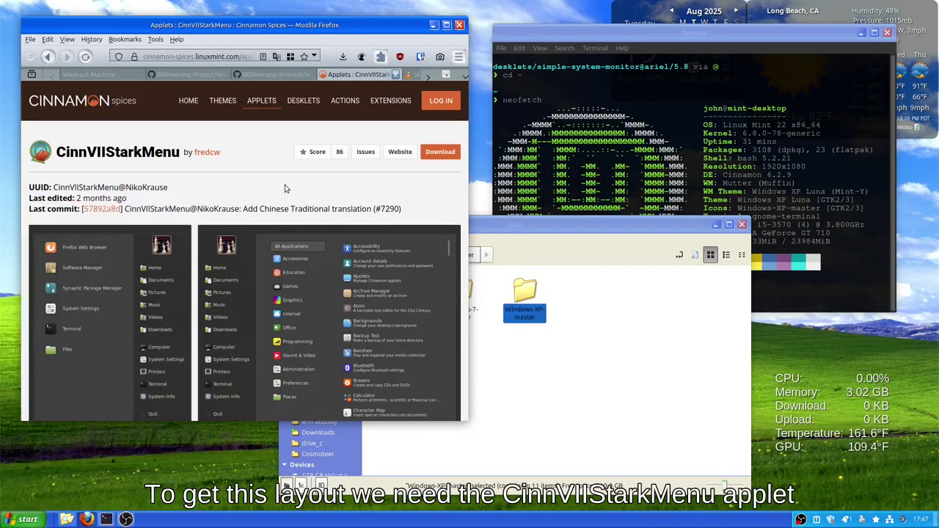
{"action": "left_click_drag", "start_coordinate": [59, 147], "coordinate": [192, 153]}
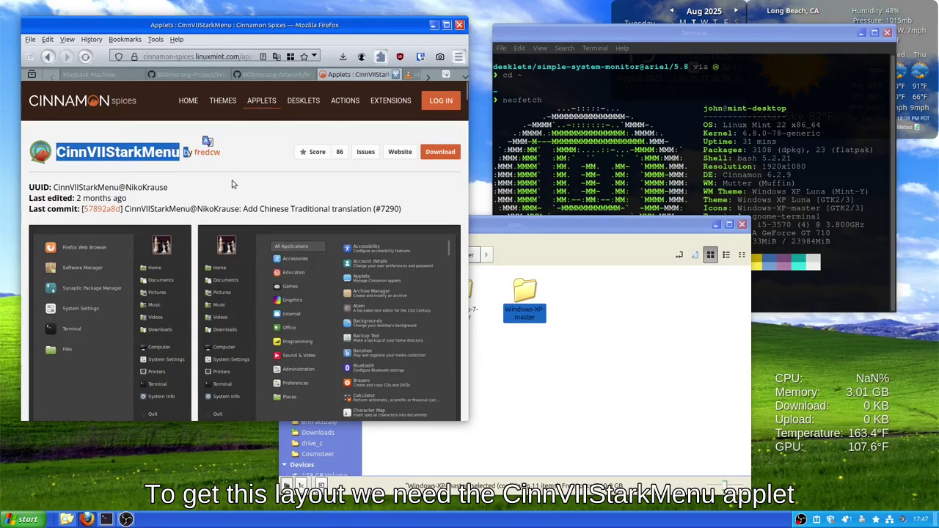
{"action": "left_click", "coordinate": [237, 179]}
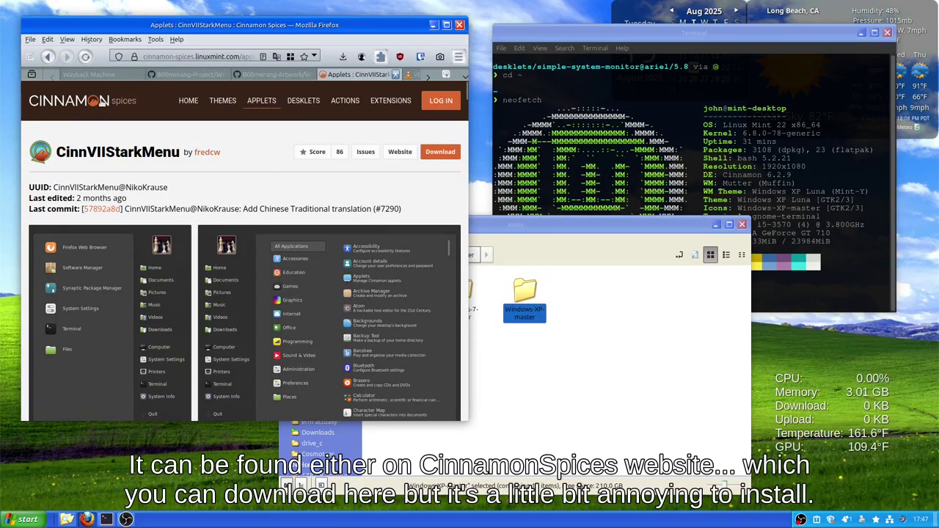
{"action": "scroll", "coordinate": [271, 199], "scroll_direction": "down", "scroll_amount": 5}
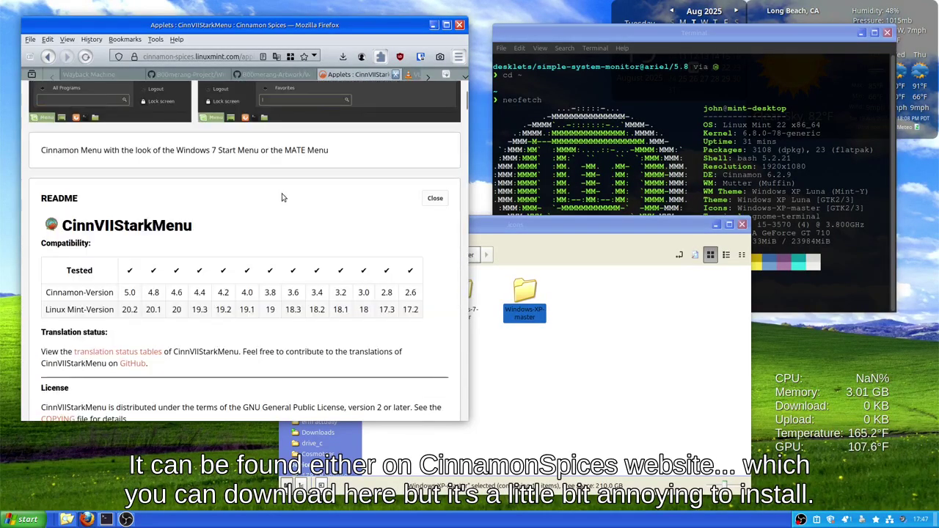
{"action": "scroll", "coordinate": [282, 197], "scroll_direction": "up", "scroll_amount": 6}
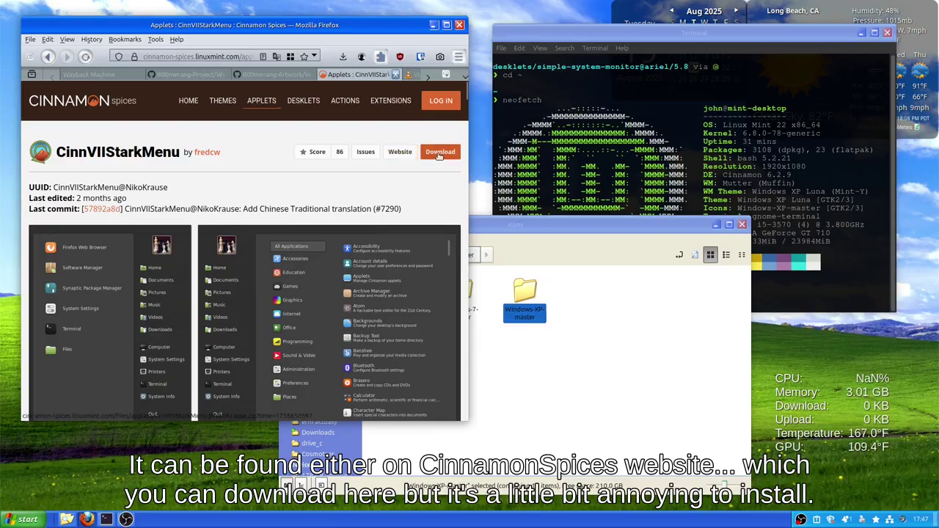
- Open the Applets manager, search the downloadable applets for "stark", select CinnVIIStarkMenu and return to the installed applets
{"action": "right_click", "coordinate": [357, 522]}
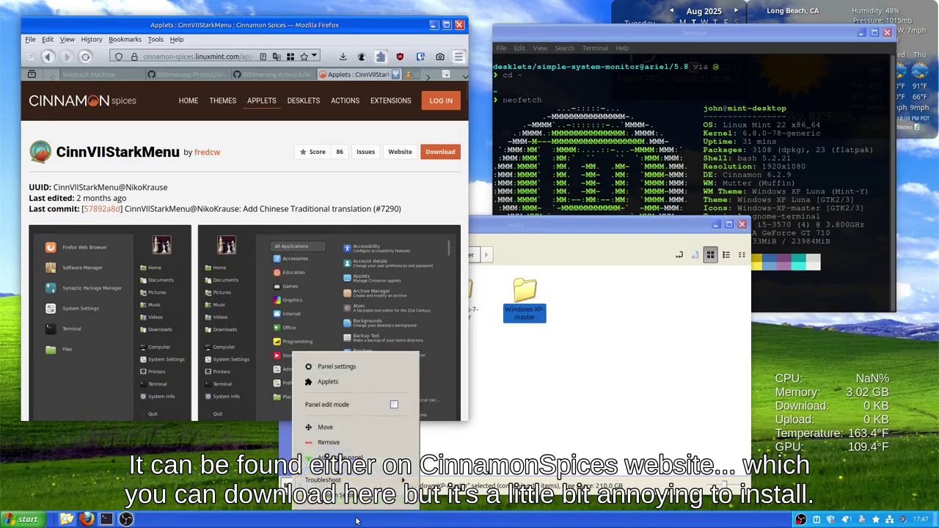
{"action": "left_click", "coordinate": [356, 382]}
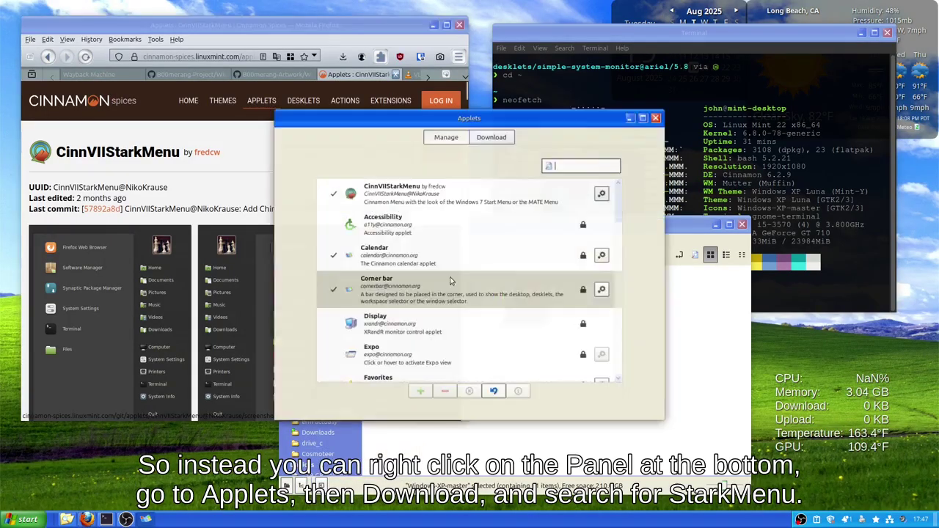
{"action": "left_click", "coordinate": [501, 141]}
{"action": "left_click", "coordinate": [594, 167]}
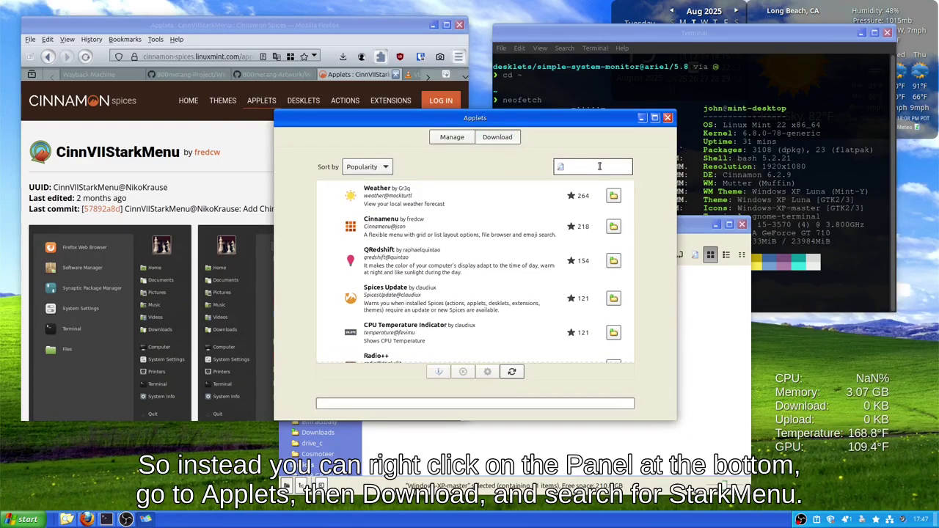
{"action": "type", "text": "stark"}
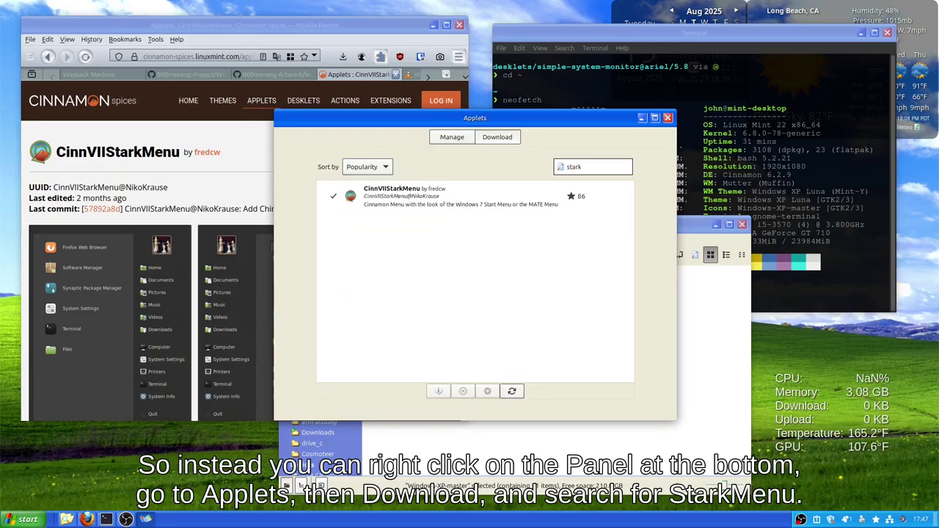
{"action": "left_click", "coordinate": [510, 191]}
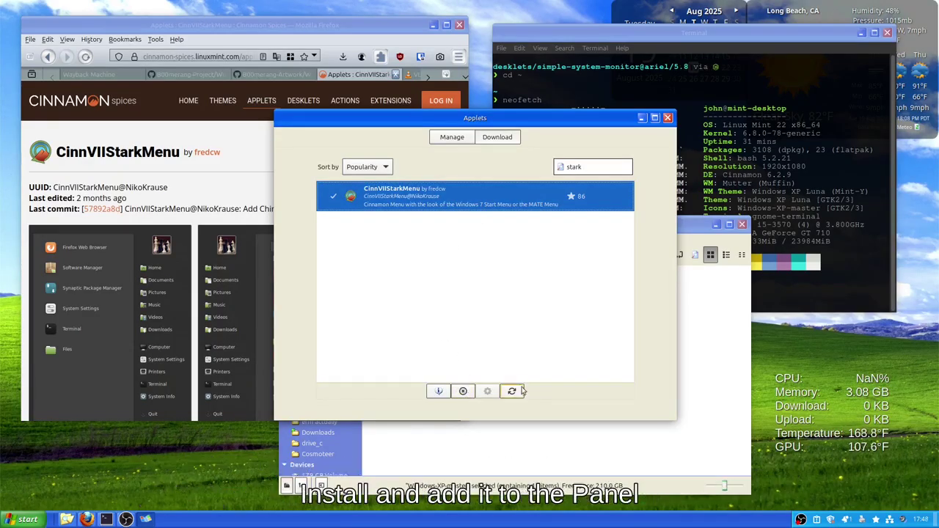
{"action": "left_click", "coordinate": [452, 138]}
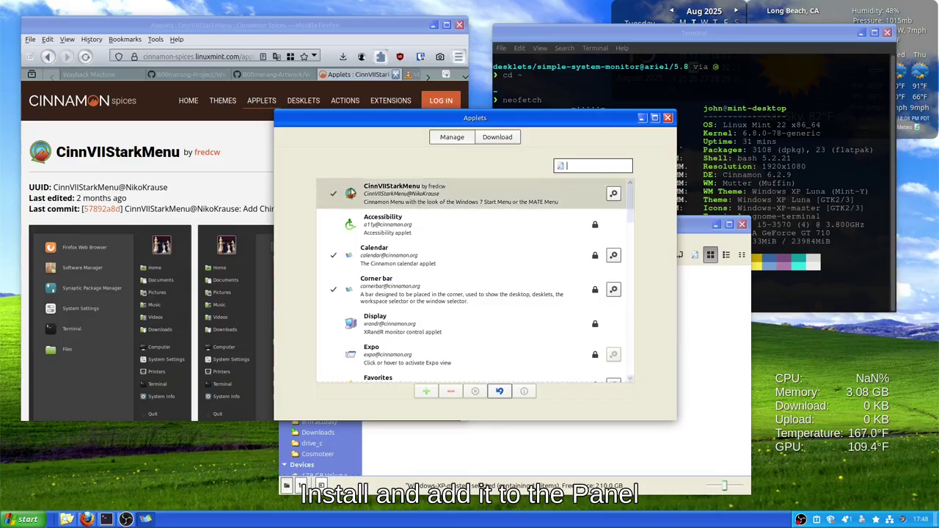
- Turn on Panel edit mode and place the start menu applet at the far-left end of the panel
{"action": "right_click", "coordinate": [370, 519]}
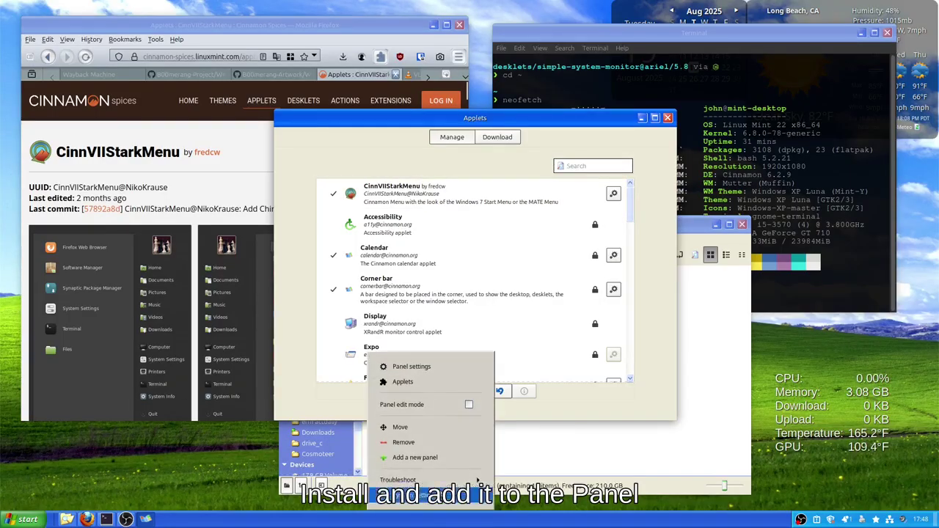
{"action": "left_click", "coordinate": [458, 407]}
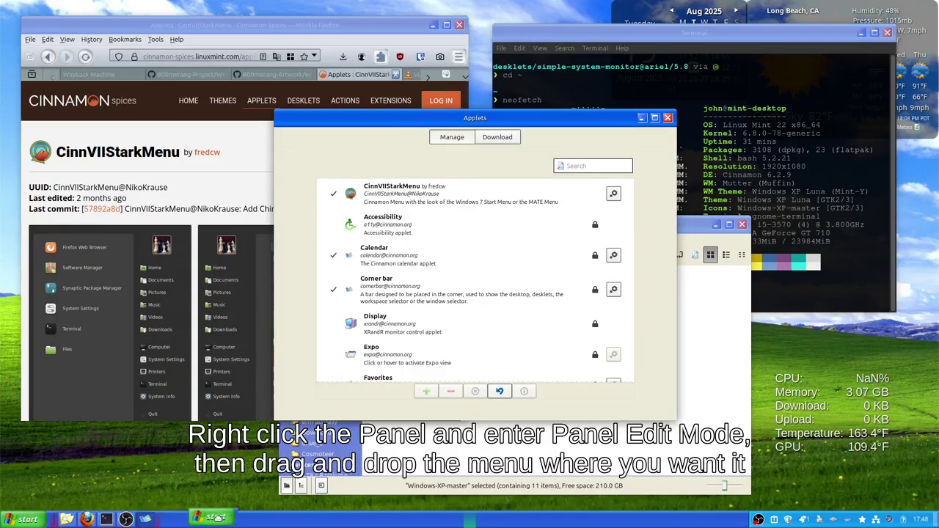
{"action": "mouse_move", "coordinate": [19, 520]}
{"action": "left_mouse_down"}
{"action": "mouse_move", "coordinate": [191, 522]}
{"action": "mouse_move", "coordinate": [6, 521]}
{"action": "left_mouse_up"}
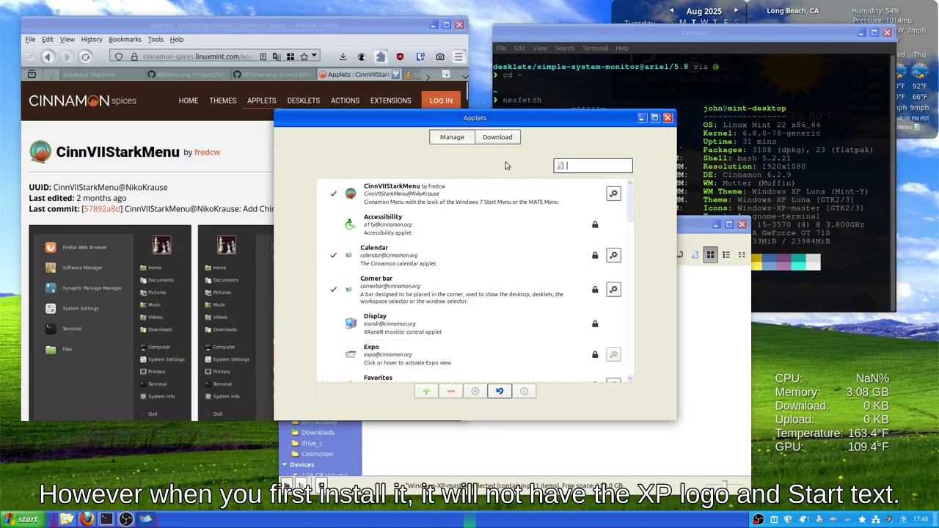
- Open the CinnVIIStarkMenu configuration and turn off the custom icon and label in its panel settings
{"action": "mouse_move", "coordinate": [22, 524]}
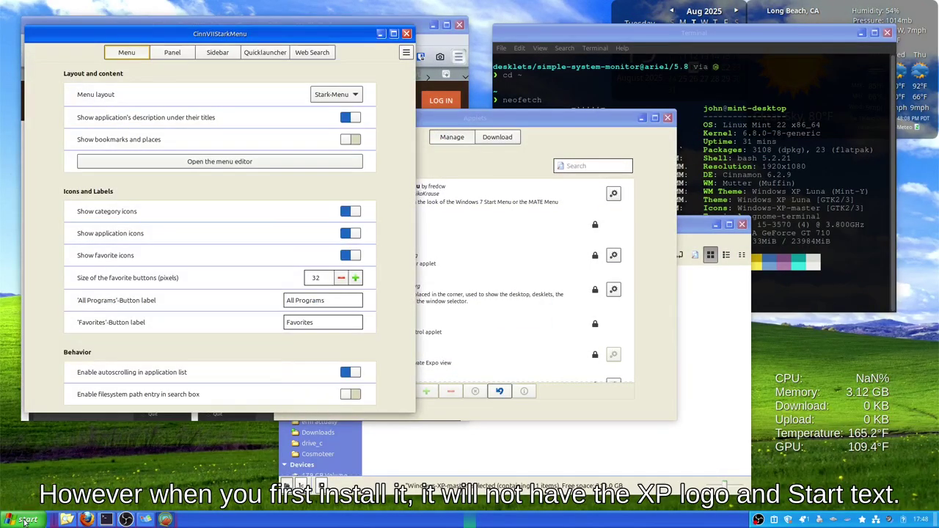
{"action": "left_click", "coordinate": [181, 55]}
{"action": "left_click", "coordinate": [351, 94]}
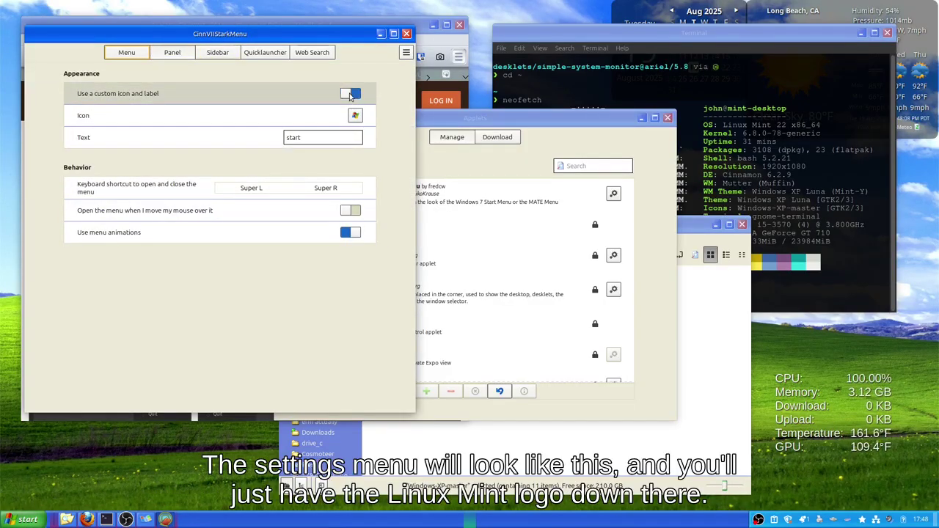
{"action": "left_click", "coordinate": [350, 94]}
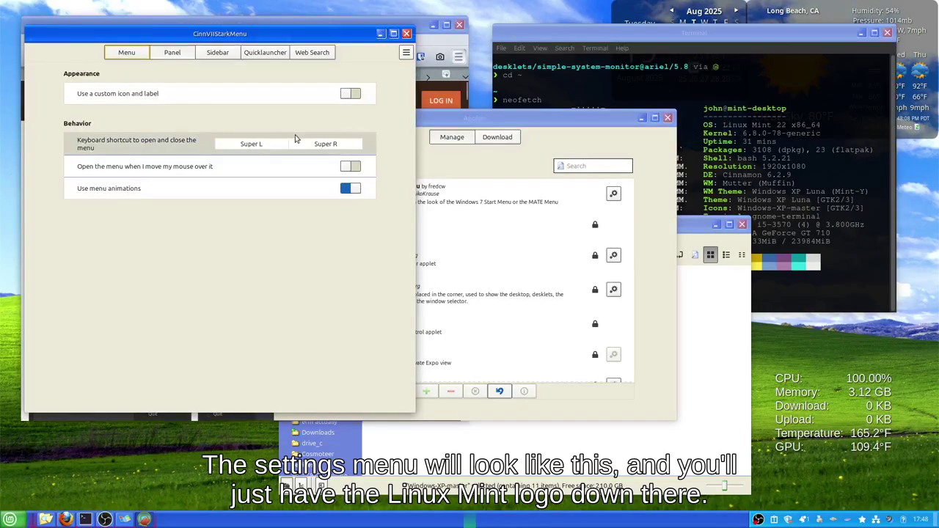
- Turn the custom icon and label back on and choose xpicon.png as the start menu icon
{"action": "left_click", "coordinate": [352, 94]}
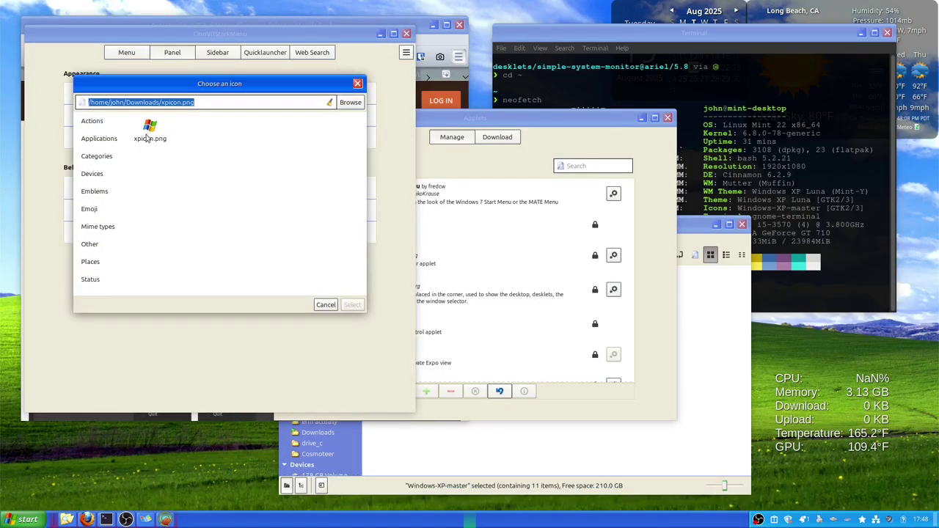
{"action": "left_click", "coordinate": [153, 132]}
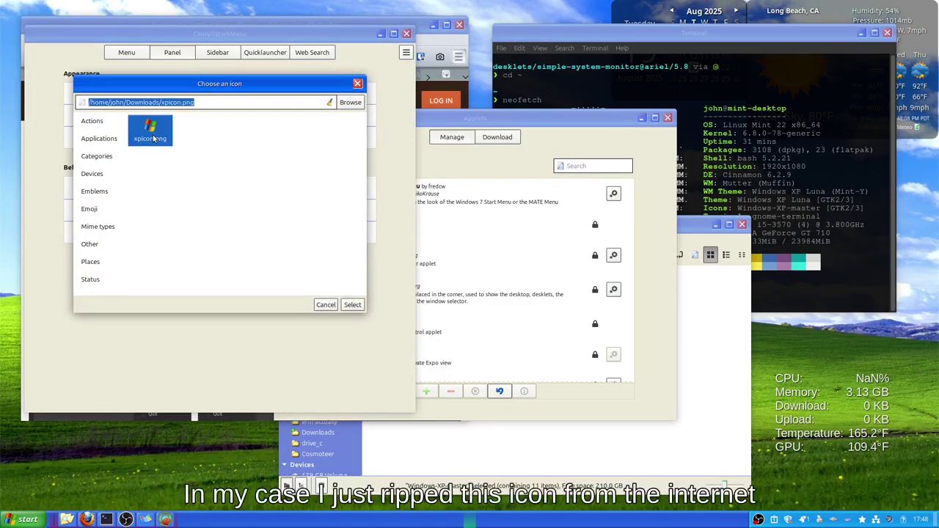
{"action": "left_click", "coordinate": [352, 305]}
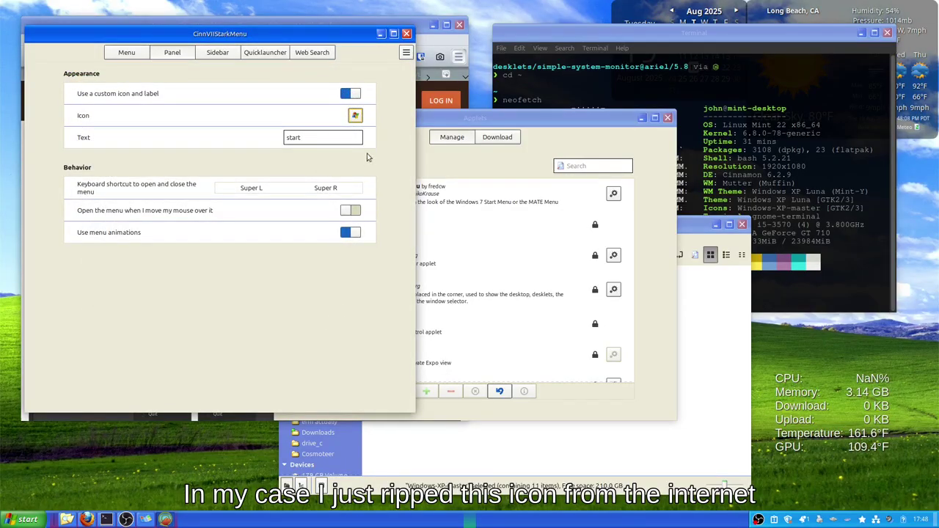
- Search the web for "windows xp icon" in a new Firefox tab and preview the 920 × 864 pngwing.com logo image
{"action": "key", "text": "alt+Tab"}
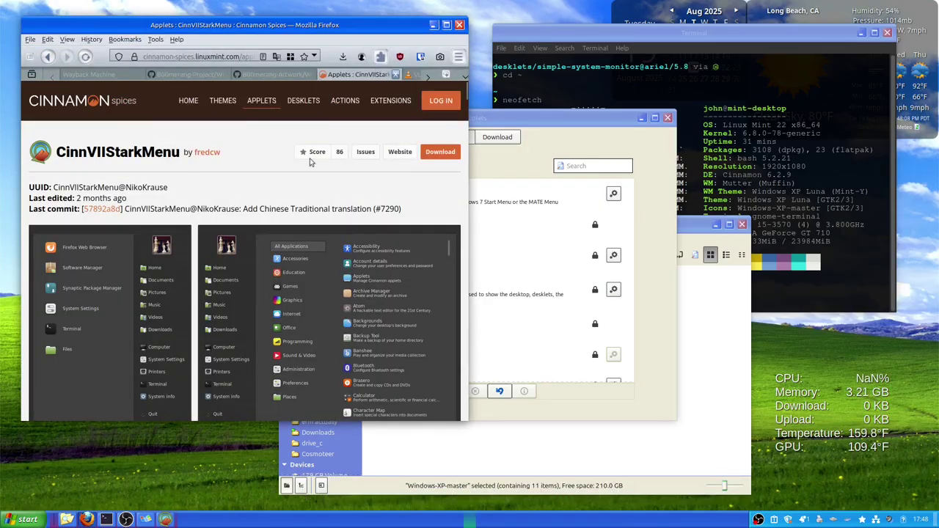
{"action": "key", "text": "ctrl+t"}
{"action": "type", "text": "xp icon"}
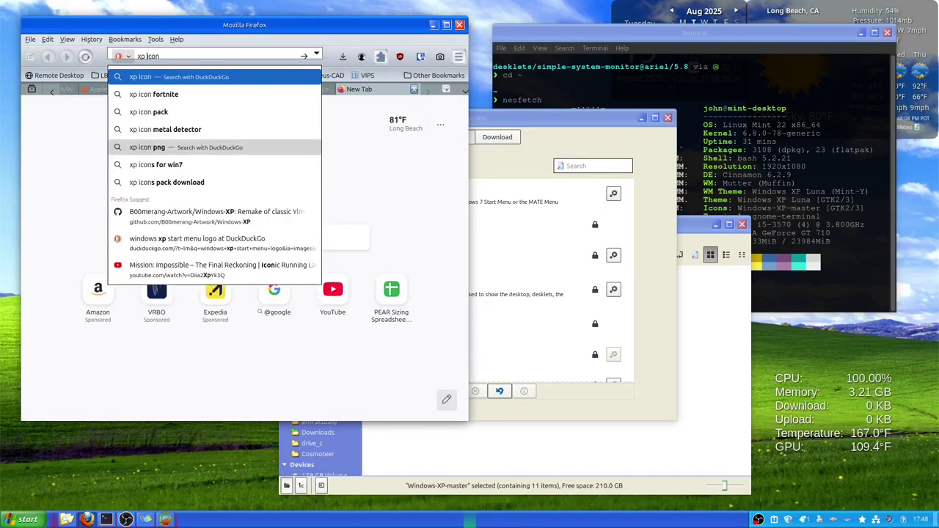
{"action": "key", "text": "Home"}
{"action": "type", "text": "windows"}
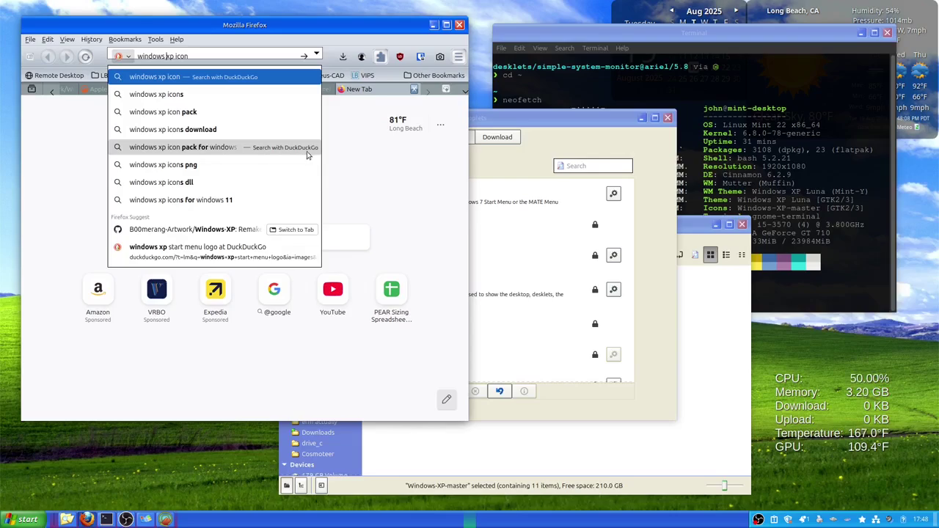
{"action": "key", "text": "Return"}
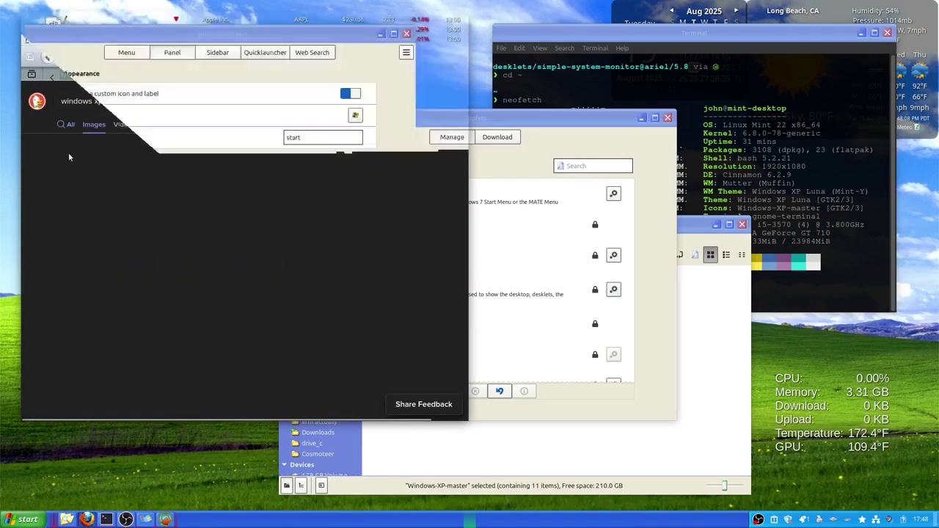
{"action": "left_click", "coordinate": [357, 201]}
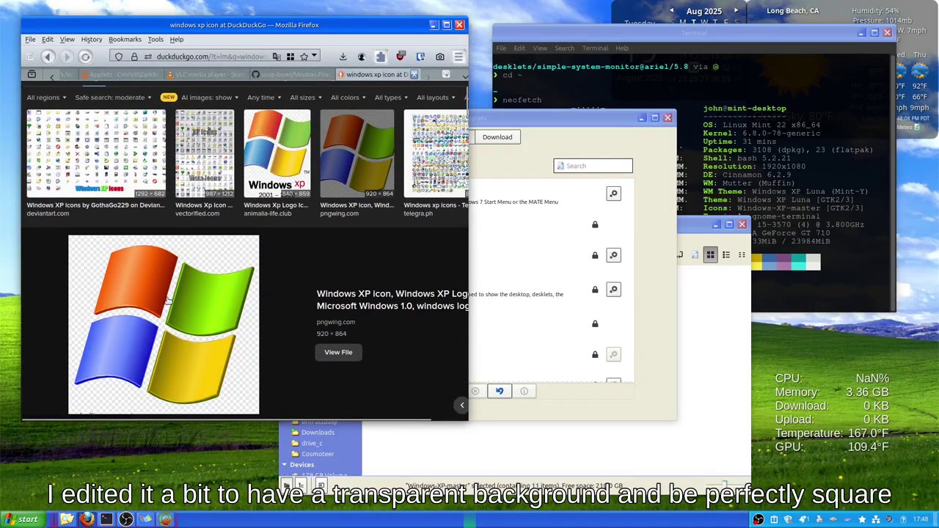
{"action": "scroll", "coordinate": [167, 301], "scroll_direction": "down", "scroll_amount": 2}
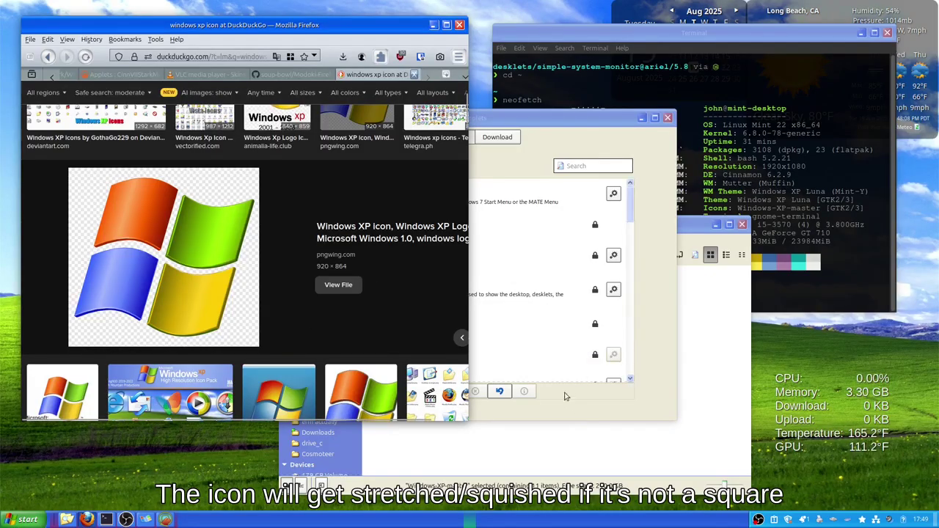
- Move the Firefox window down, return to the CinnVIIStarkMenu settings and select xpicon.png as the icon again
{"action": "left_click_drag", "start_coordinate": [304, 28], "coordinate": [308, 101]}
{"action": "left_click", "coordinate": [300, 34]}
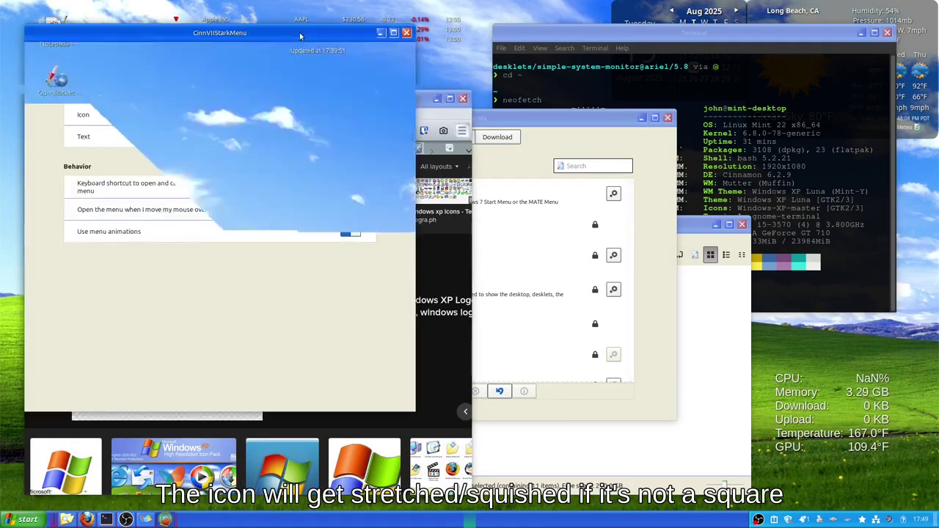
{"action": "left_click", "coordinate": [355, 116]}
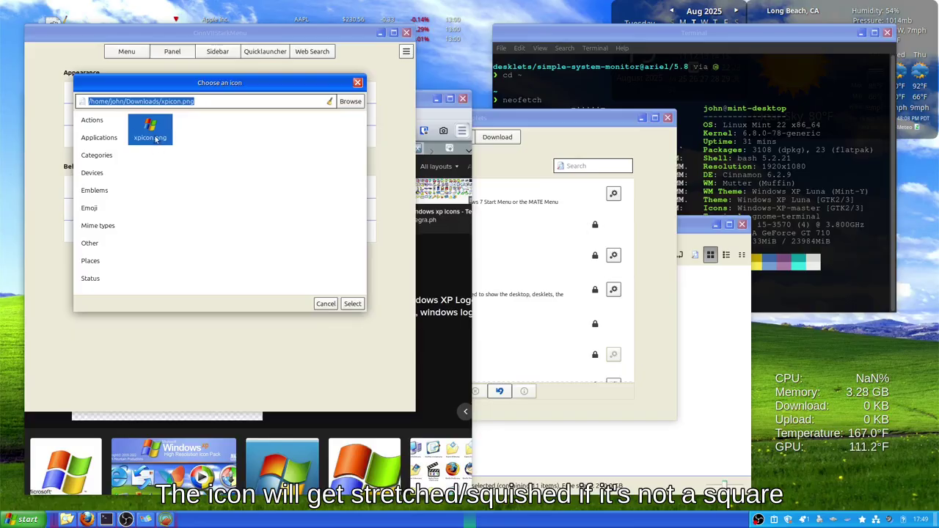
{"action": "left_click", "coordinate": [353, 304]}
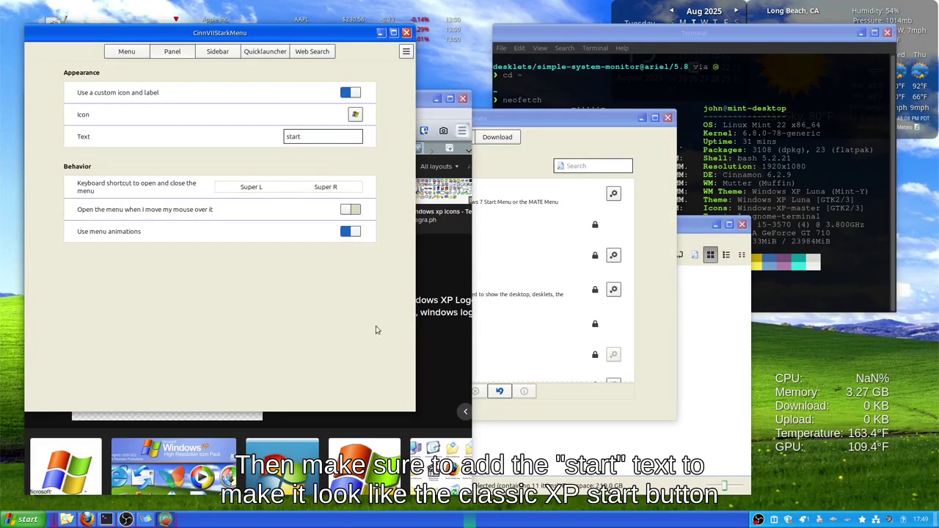
- Return to Firefox and look through the Windows XP icon image results
{"action": "left_click", "coordinate": [440, 369]}
{"action": "scroll", "coordinate": [400, 373], "scroll_direction": "up", "scroll_amount": 3}
{"action": "scroll", "coordinate": [400, 372], "scroll_direction": "down", "scroll_amount": 5}
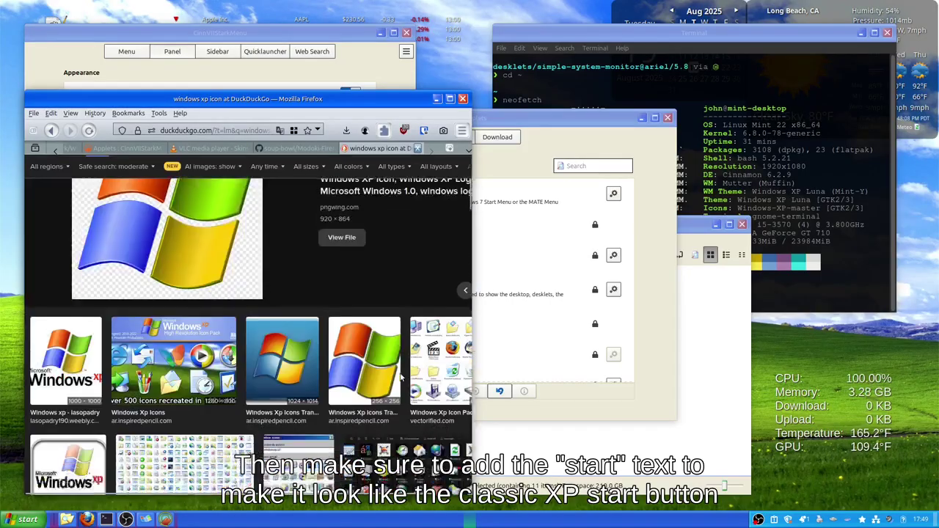
- Close the "windows xp icon" search tab, bring Firefox back in front of the Applets window and shift it slightly upward
{"action": "scroll", "coordinate": [400, 378], "scroll_direction": "up", "scroll_amount": 5}
{"action": "key", "text": "ctrl+w"}
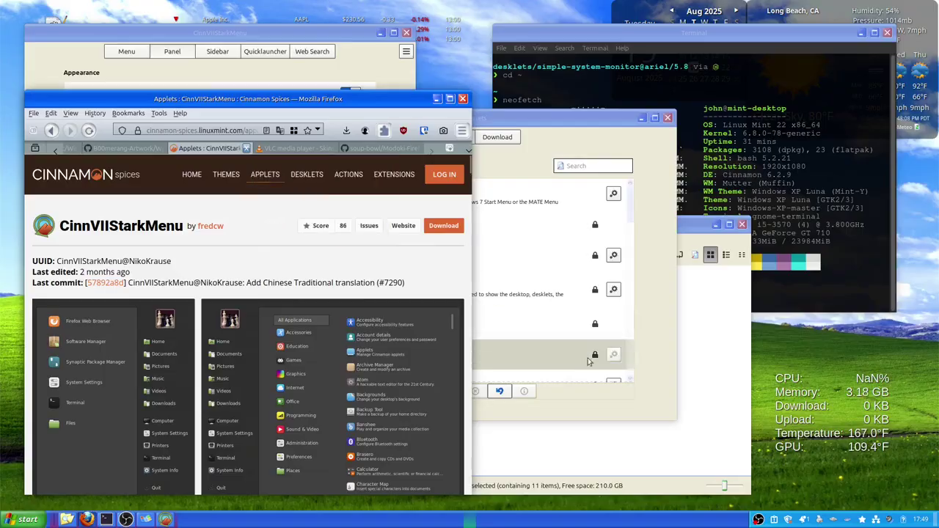
{"action": "left_click", "coordinate": [706, 390]}
{"action": "left_click", "coordinate": [547, 177]}
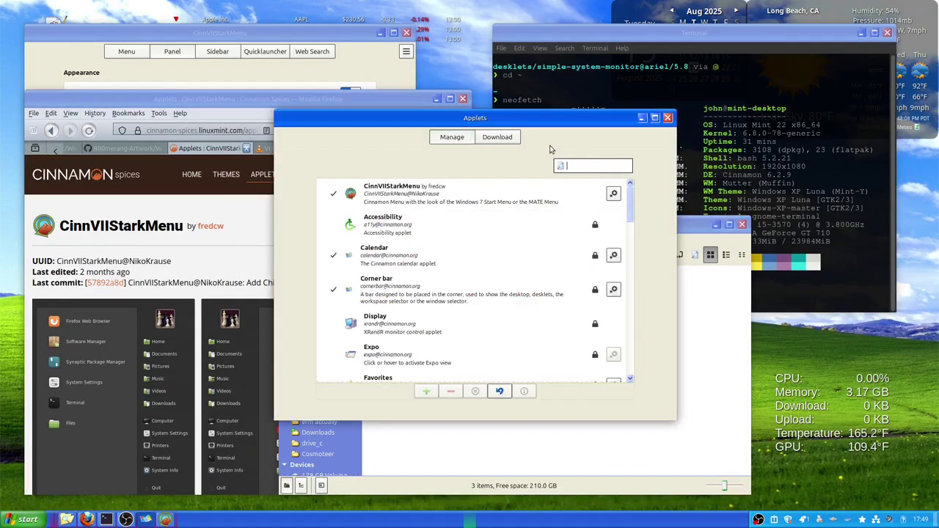
{"action": "left_click", "coordinate": [269, 229]}
{"action": "left_click_drag", "start_coordinate": [284, 100], "coordinate": [300, 90]}
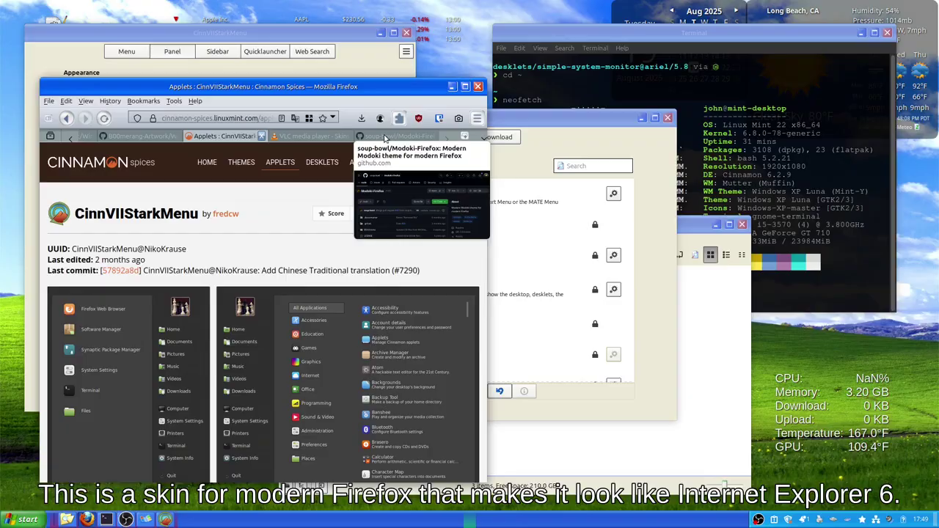
- Examine the soup-bowl/Modoki-Firefox repository on GitHub, including the README's preview, compatibility notes and limitations
{"action": "left_click", "coordinate": [392, 137]}
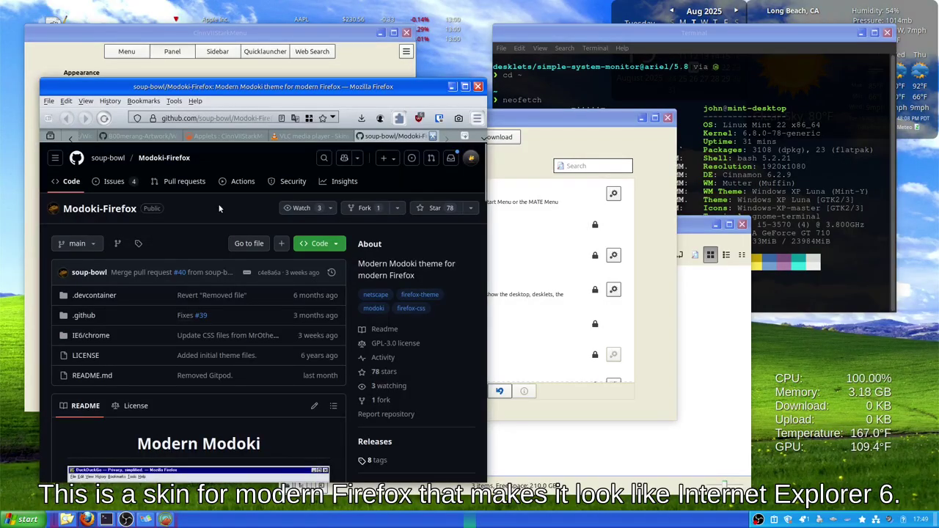
{"action": "scroll", "coordinate": [213, 220], "scroll_direction": "down", "scroll_amount": 5}
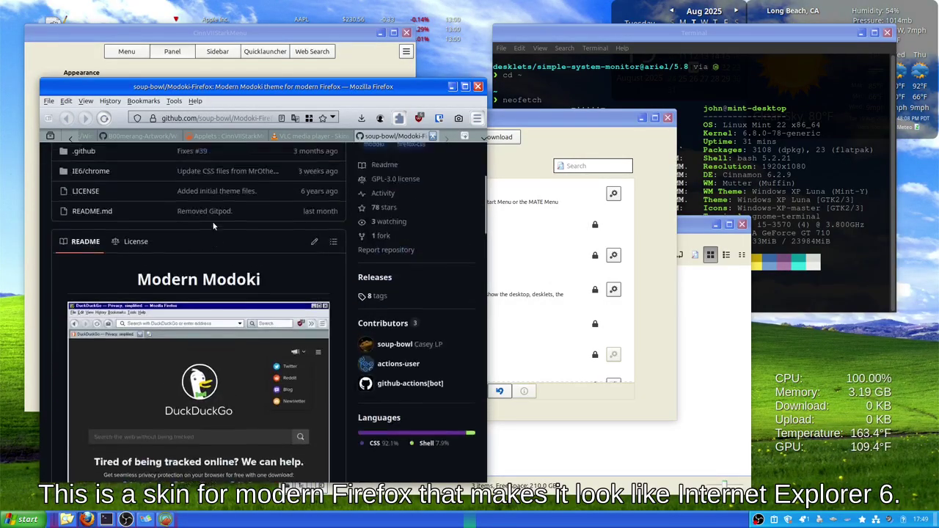
{"action": "scroll", "coordinate": [116, 268], "scroll_direction": "up", "scroll_amount": 3}
{"action": "scroll", "coordinate": [156, 254], "scroll_direction": "up", "scroll_amount": 2}
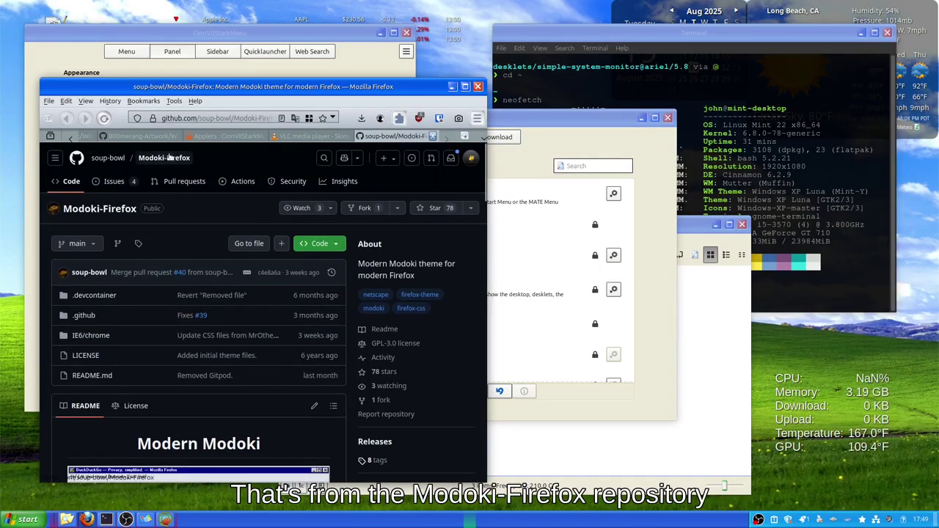
{"action": "scroll", "coordinate": [194, 243], "scroll_direction": "down", "scroll_amount": 3}
{"action": "scroll", "coordinate": [205, 231], "scroll_direction": "up", "scroll_amount": 3}
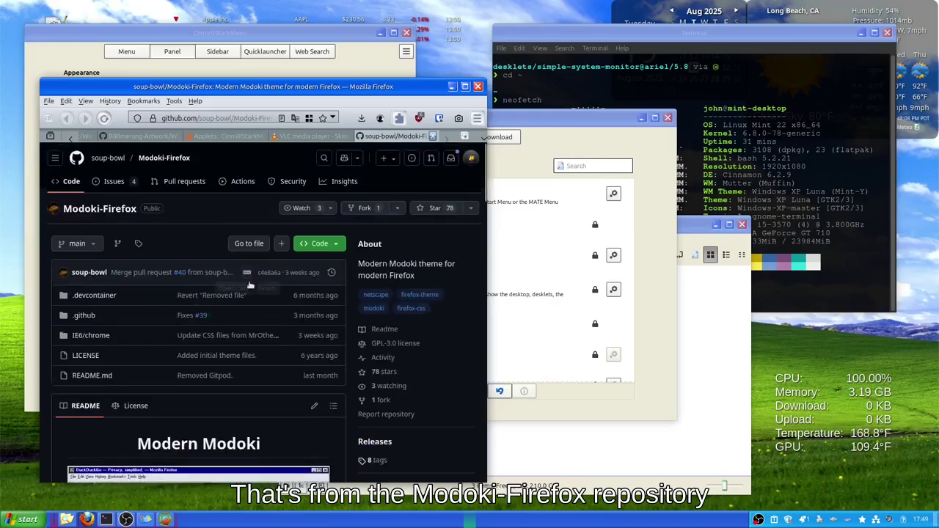
{"action": "scroll", "coordinate": [221, 214], "scroll_direction": "down", "scroll_amount": 10}
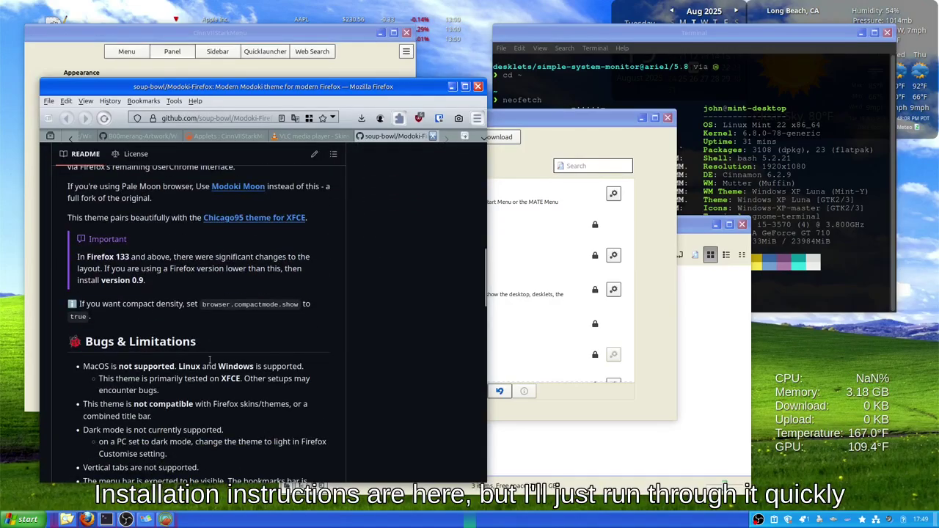
{"action": "scroll", "coordinate": [239, 369], "scroll_direction": "up", "scroll_amount": 10}
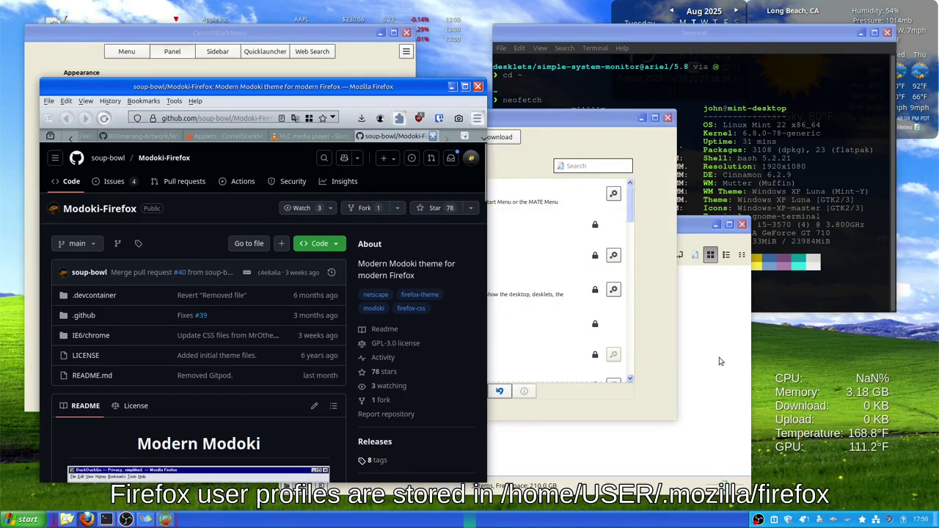
- Switch to the file manager and open the .mozilla/firefox folder inside the home folder
{"action": "key", "text": "super+e"}
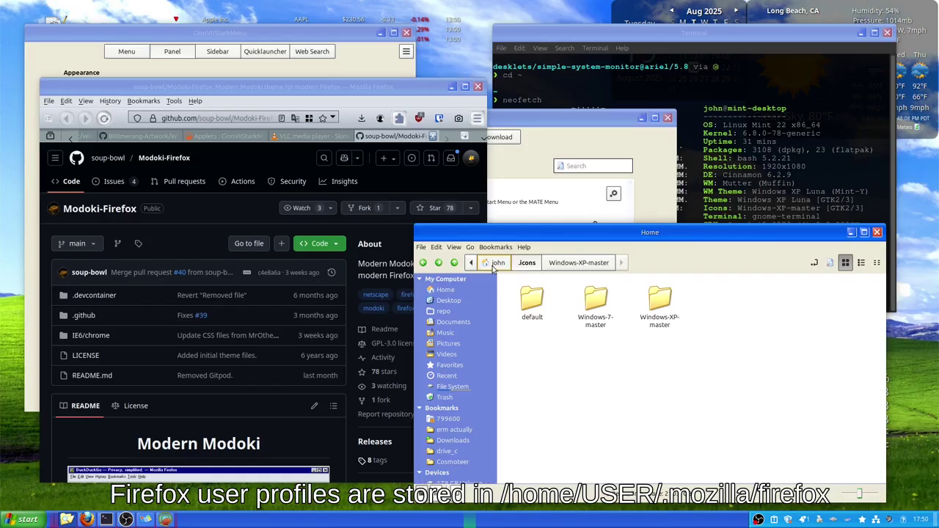
{"action": "left_click", "coordinate": [495, 264]}
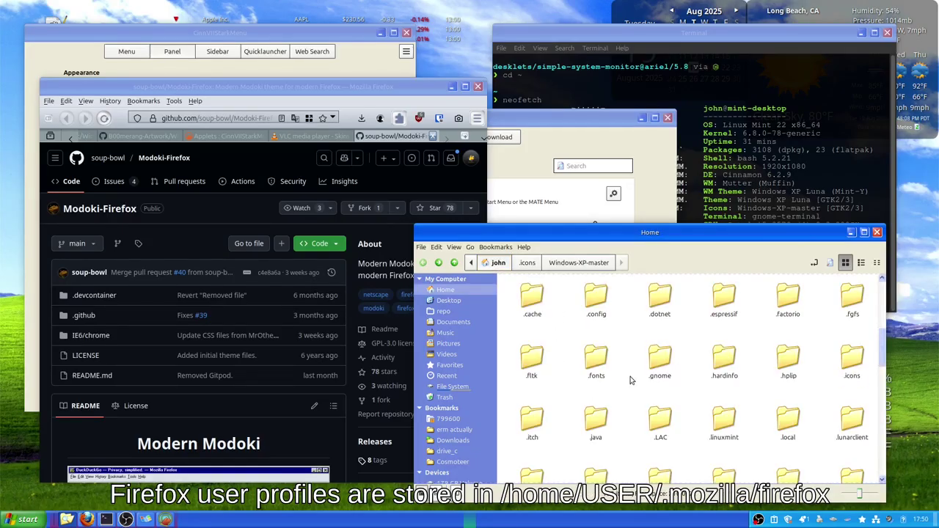
{"action": "scroll", "coordinate": [631, 383], "scroll_direction": "down", "scroll_amount": 2}
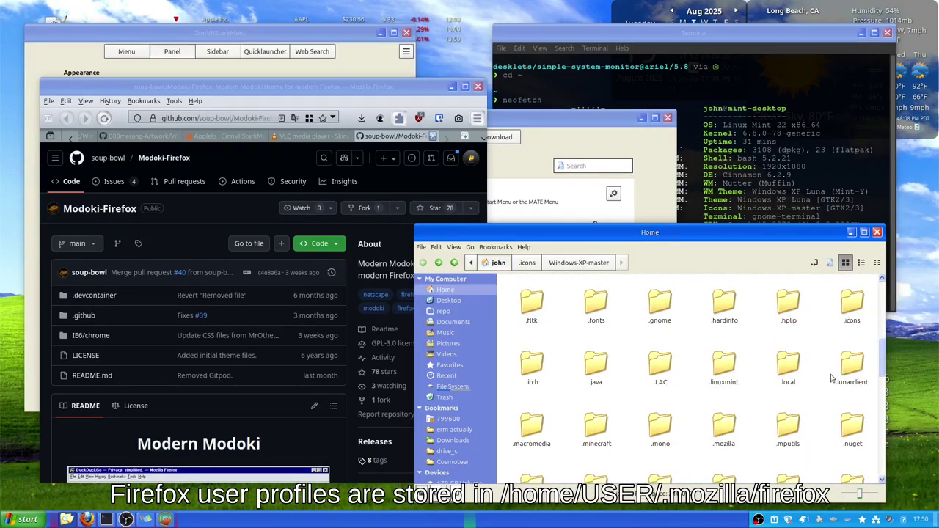
{"action": "double_click", "coordinate": [726, 426]}
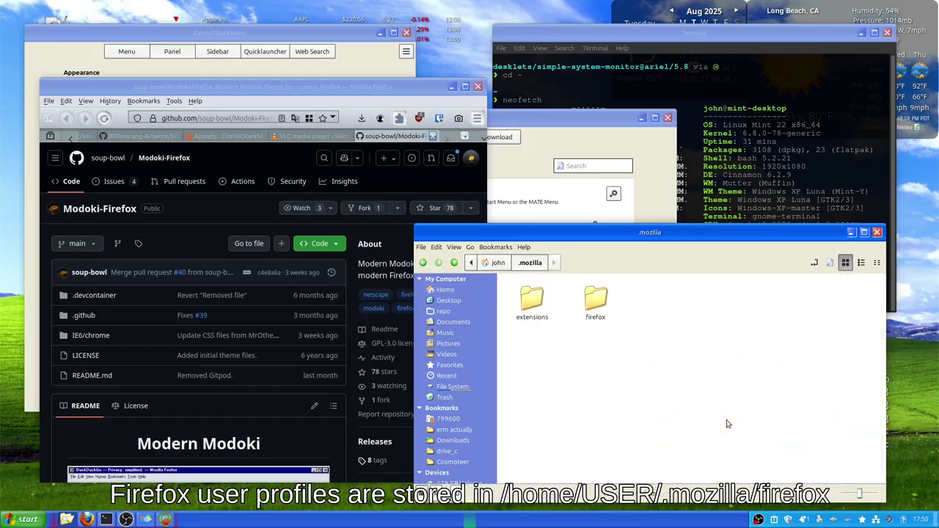
{"action": "double_click", "coordinate": [596, 300]}
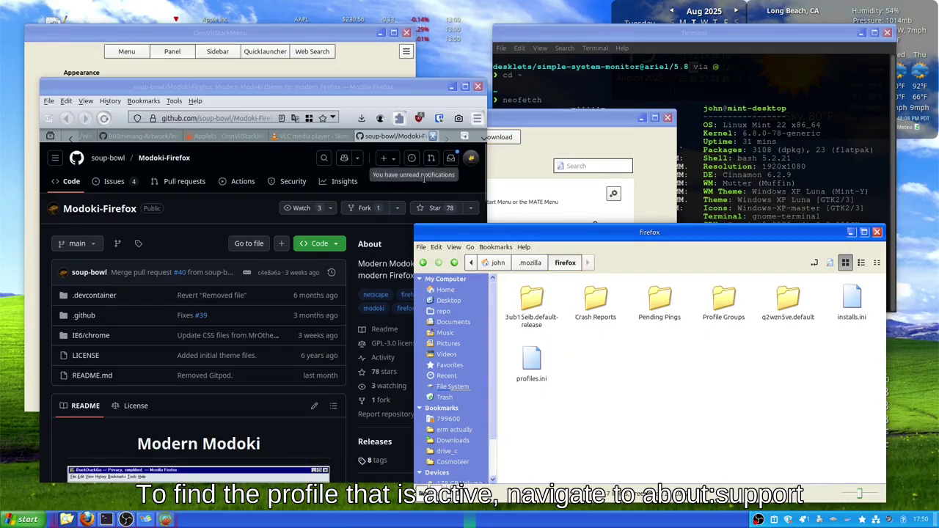
- Return to Firefox and load about:support in a new tab
{"action": "left_click", "coordinate": [451, 147]}
{"action": "left_click", "coordinate": [464, 136]}
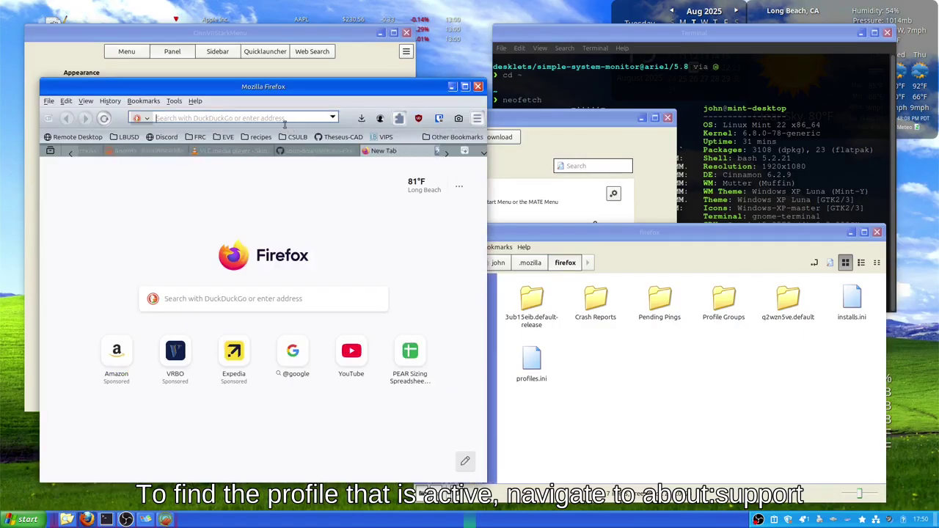
{"action": "type", "text": "about:"}
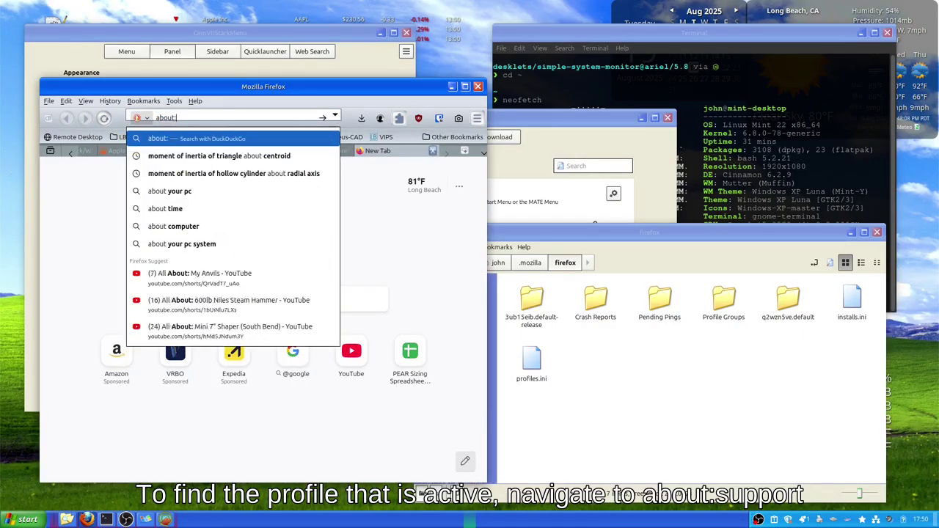
{"action": "type", "text": "support"}
{"action": "key", "text": "Return"}
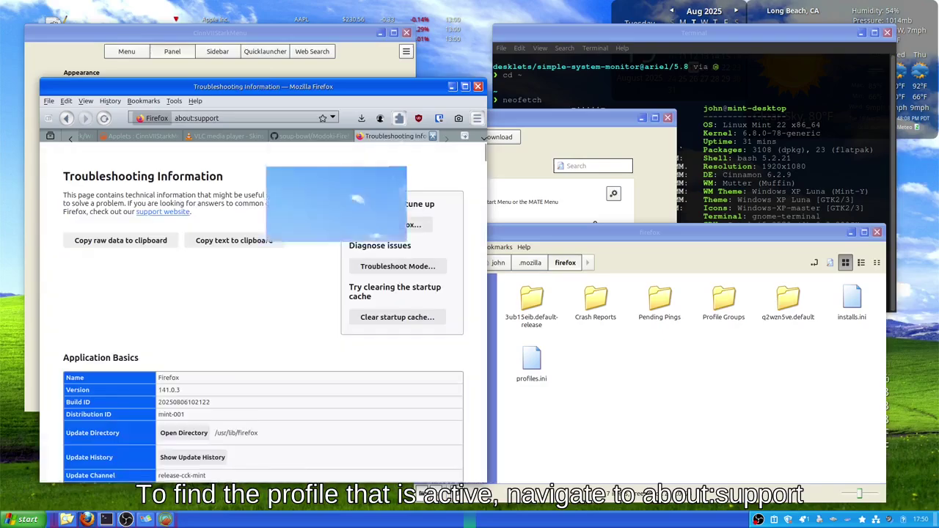
- Find the Profile Directory entry under Application Basics and open that directory in the file manager
{"action": "scroll", "coordinate": [247, 251], "scroll_direction": "down", "scroll_amount": 3}
{"action": "scroll", "coordinate": [247, 252], "scroll_direction": "down", "scroll_amount": 2}
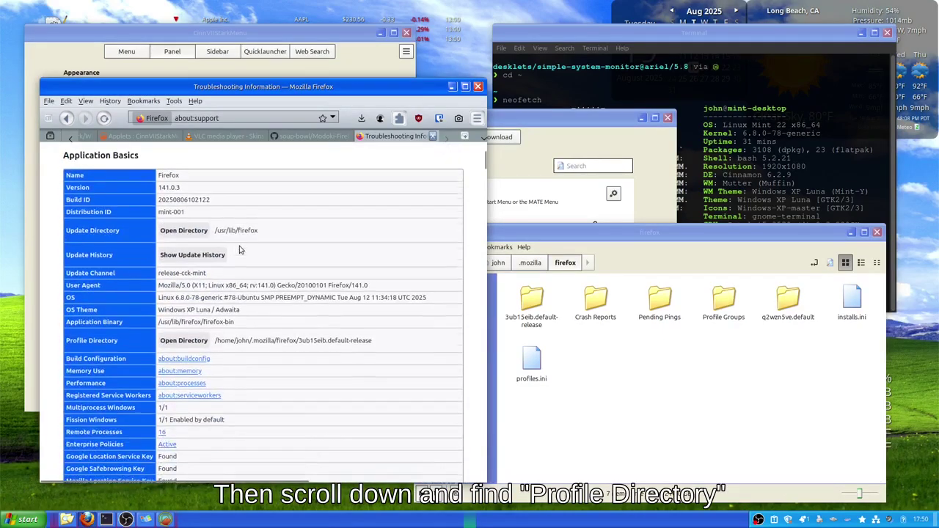
{"action": "left_click_drag", "start_coordinate": [56, 342], "coordinate": [370, 341]}
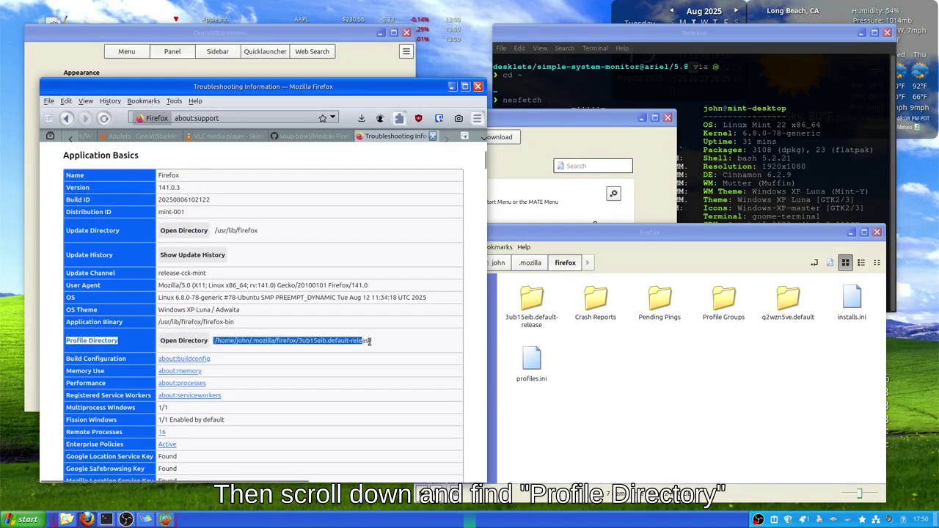
{"action": "left_click", "coordinate": [184, 342]}
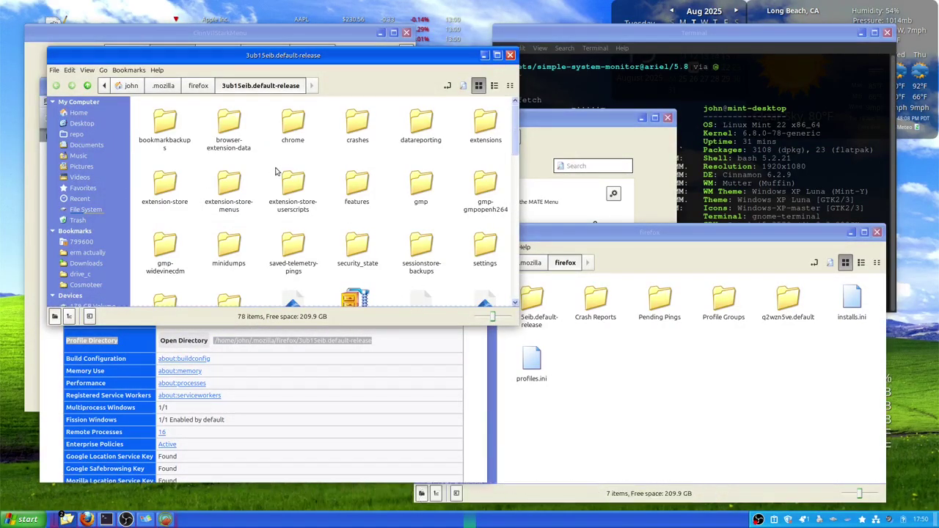
- Open the profile's chrome folder beside Firefox, and open the IE6/chrome folder in the Modoki-Firefox repository
{"action": "left_click_drag", "start_coordinate": [342, 53], "coordinate": [657, 98]}
{"action": "double_click", "coordinate": [609, 169]}
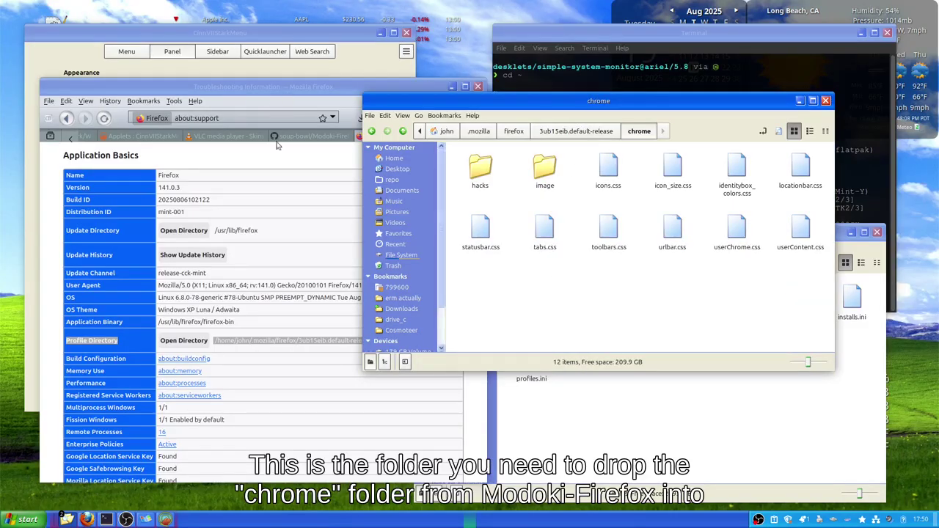
{"action": "left_click", "coordinate": [278, 138]}
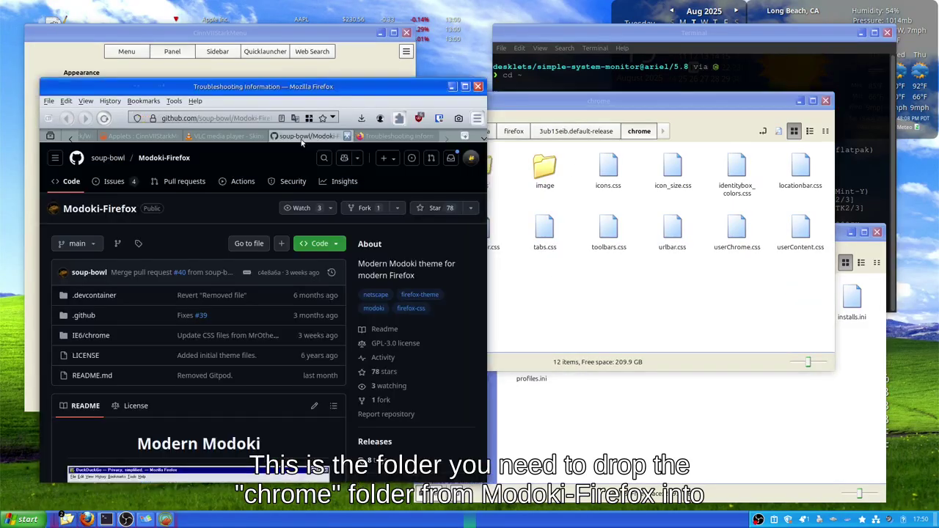
{"action": "left_click", "coordinate": [96, 336]}
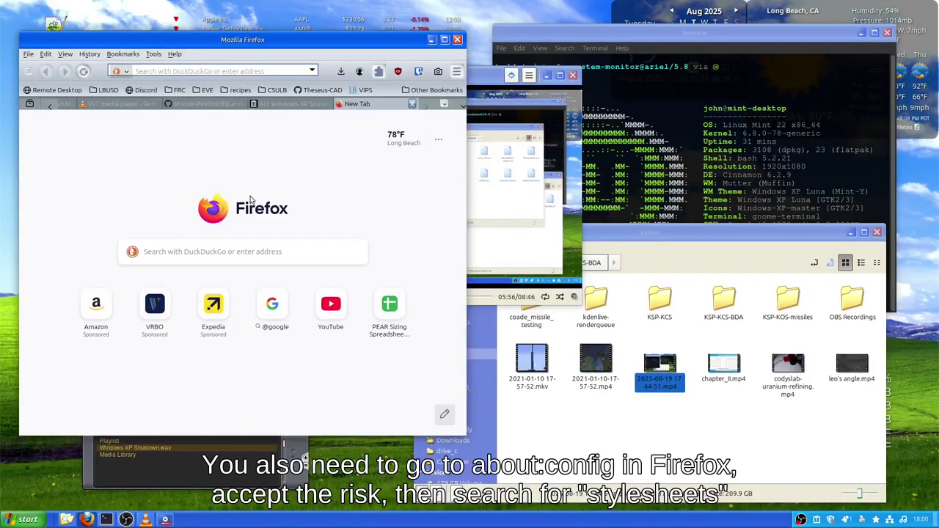
- Load about:config in the new Firefox tab and accept the risk warning
{"action": "key", "text": "ctrl+l"}
{"action": "type", "text": "about:config"}
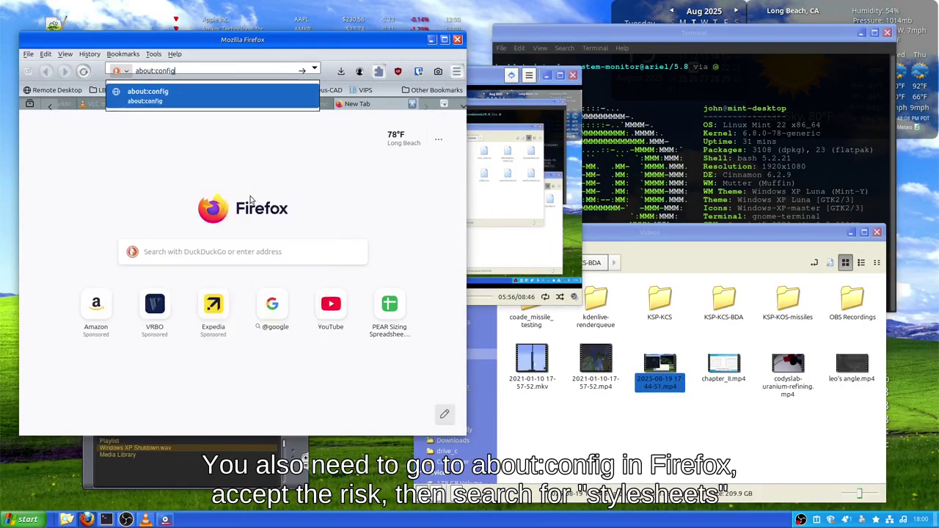
{"action": "key", "text": "Return"}
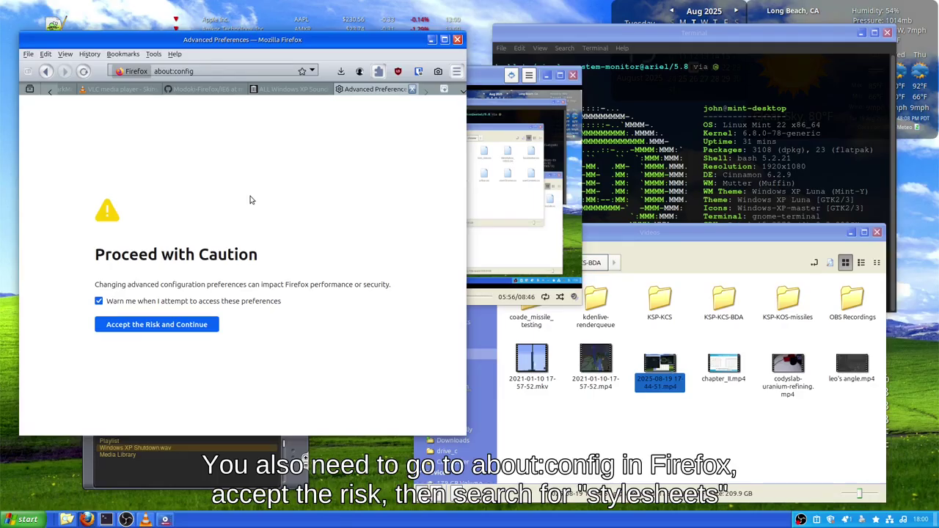
{"action": "left_click", "coordinate": [163, 325]}
- Search the advanced preferences for "stylesheet" and check the value of toolkit.legacyUserProfileCustomizations.stylesheets
{"action": "type", "text": "styl"}
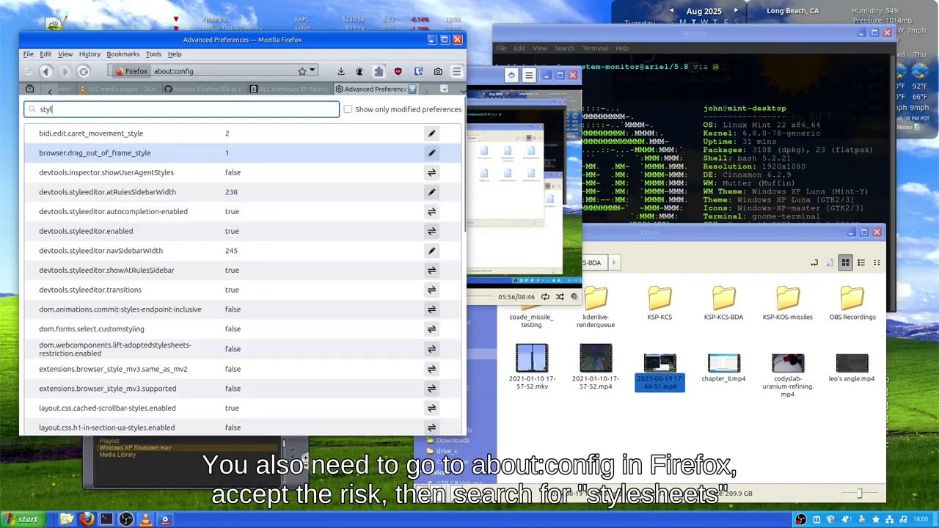
{"action": "type", "text": "ssheet"}
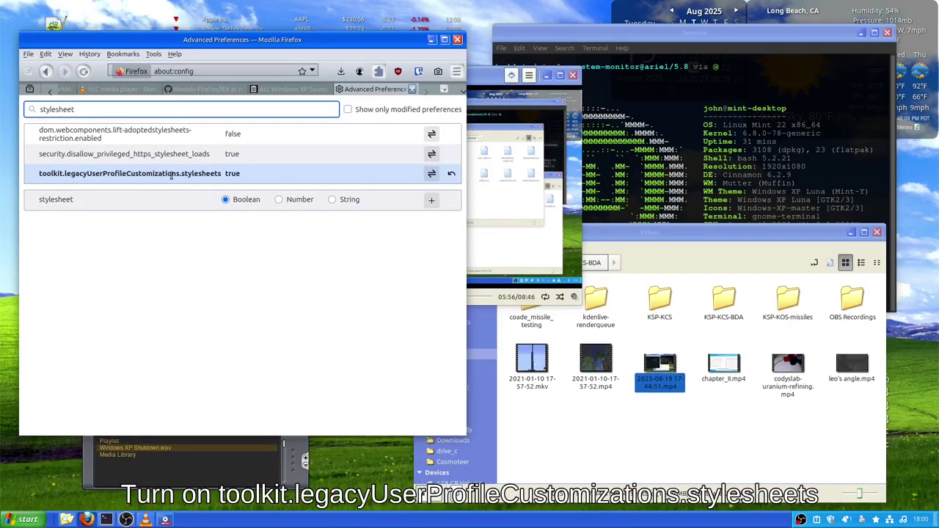
{"action": "left_click_drag", "start_coordinate": [222, 174], "coordinate": [259, 177]}
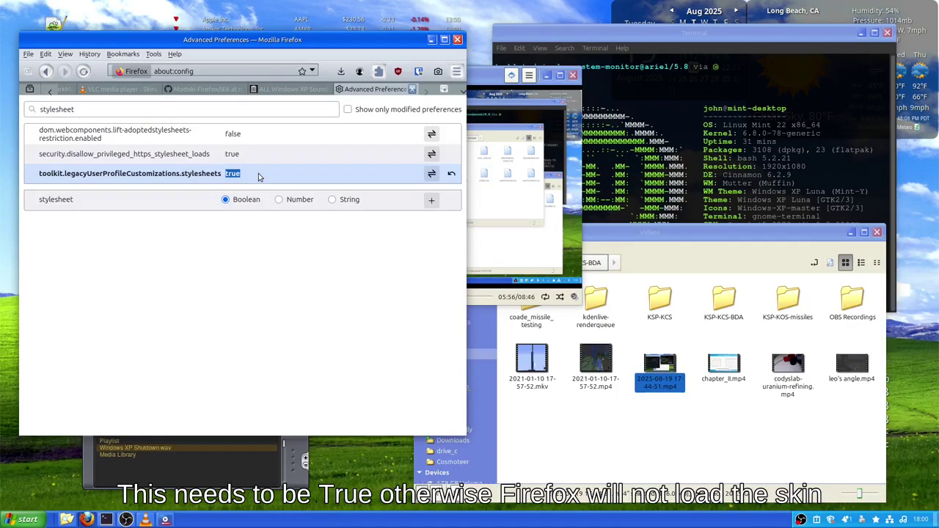
{"action": "left_click", "coordinate": [257, 176]}
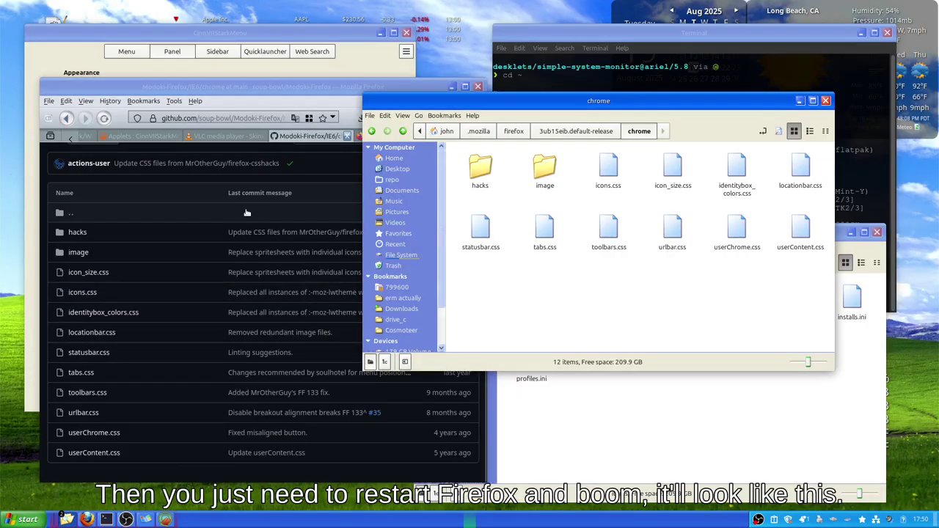
- Go up to the IE6 folder of the Modoki-Firefox repository and move the Firefox window slightly down and left
{"action": "left_click", "coordinate": [152, 210]}
{"action": "left_click", "coordinate": [624, 307]}
{"action": "left_click", "coordinate": [208, 336]}
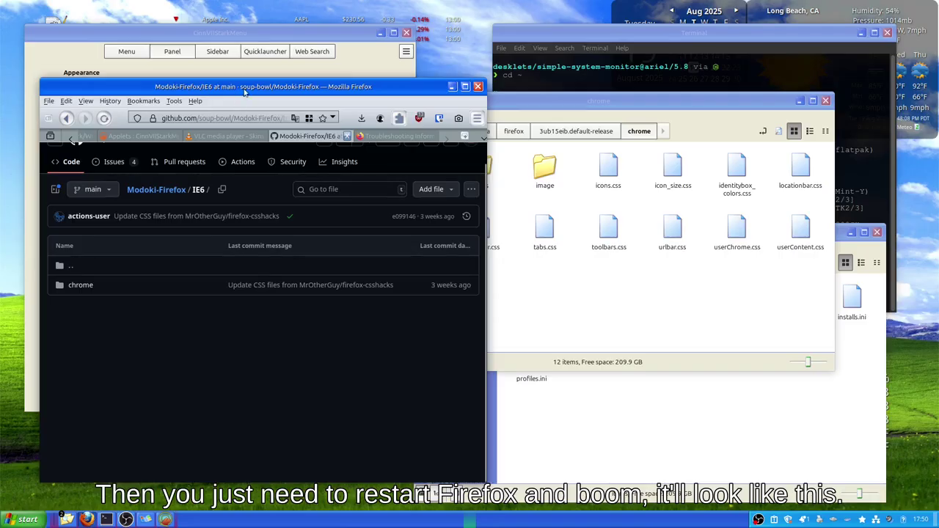
{"action": "mouse_move", "coordinate": [245, 91]}
{"action": "left_mouse_down"}
{"action": "mouse_move", "coordinate": [273, 80]}
{"action": "mouse_move", "coordinate": [230, 99]}
{"action": "left_mouse_up"}
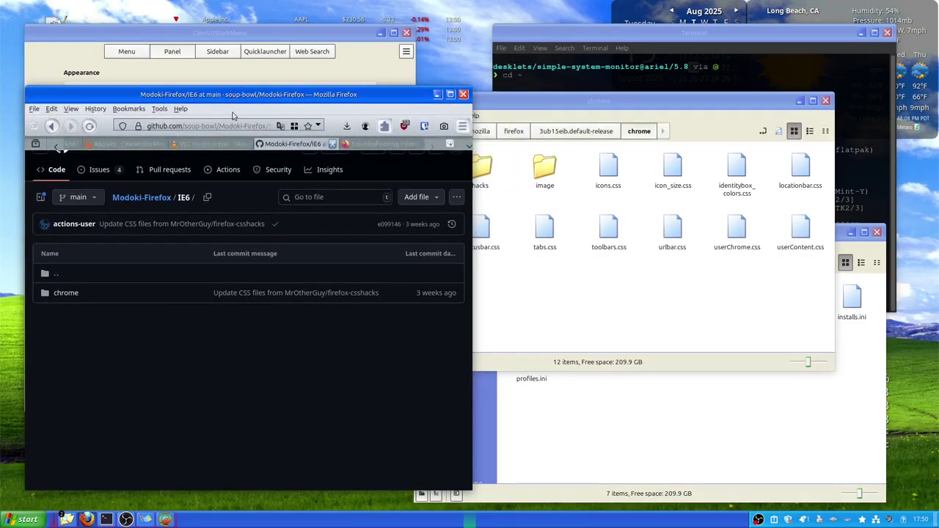
{"action": "left_click", "coordinate": [462, 128]}
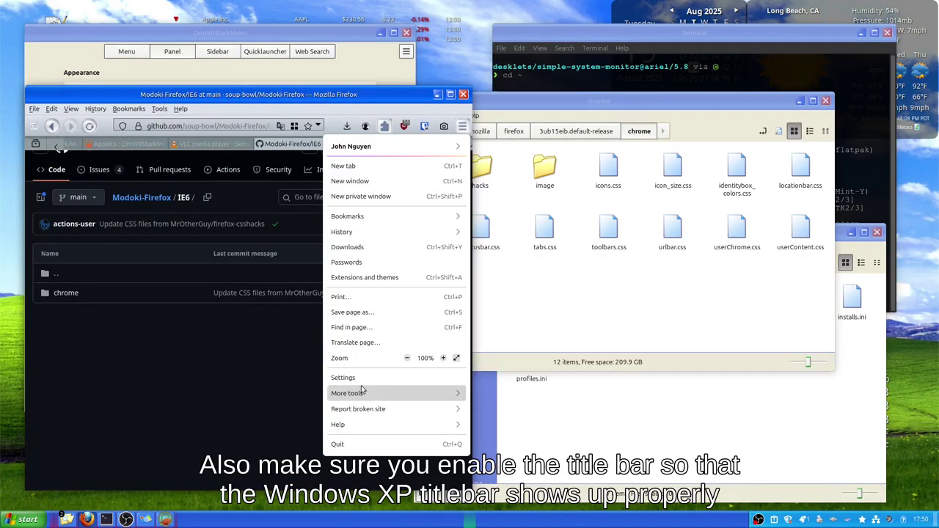
{"action": "left_click", "coordinate": [365, 377]}
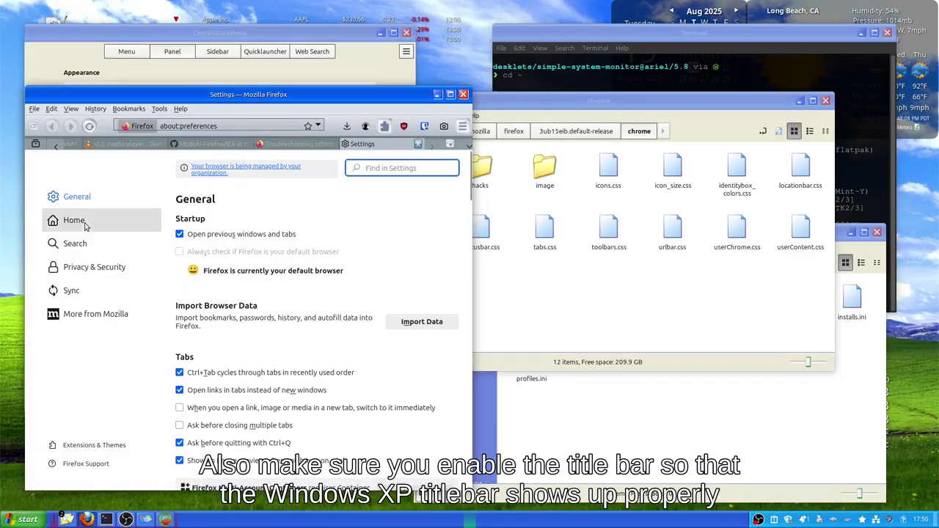
{"action": "left_click", "coordinate": [417, 144]}
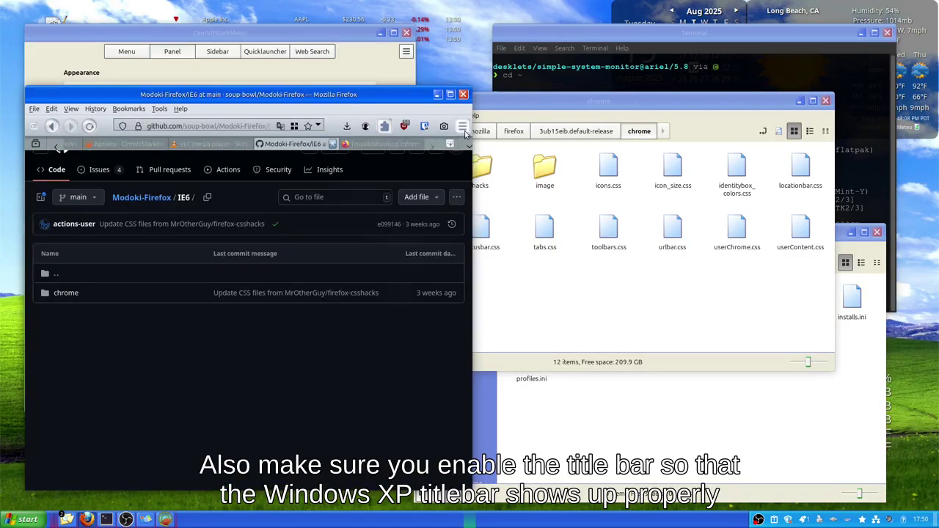
- Open Firefox's toolbar customization, turn the title bar off and on again, and finish customizing
{"action": "left_click", "coordinate": [462, 126]}
{"action": "left_click", "coordinate": [363, 394]}
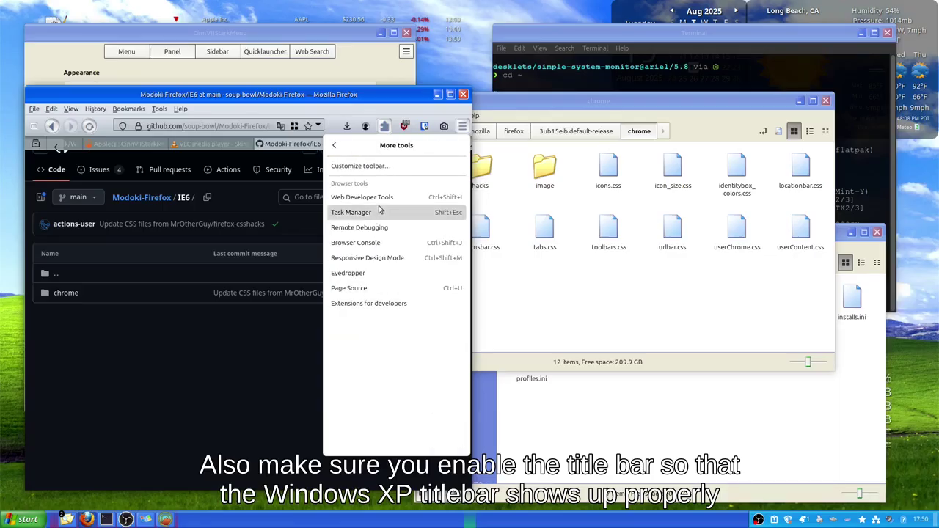
{"action": "left_click", "coordinate": [361, 166]}
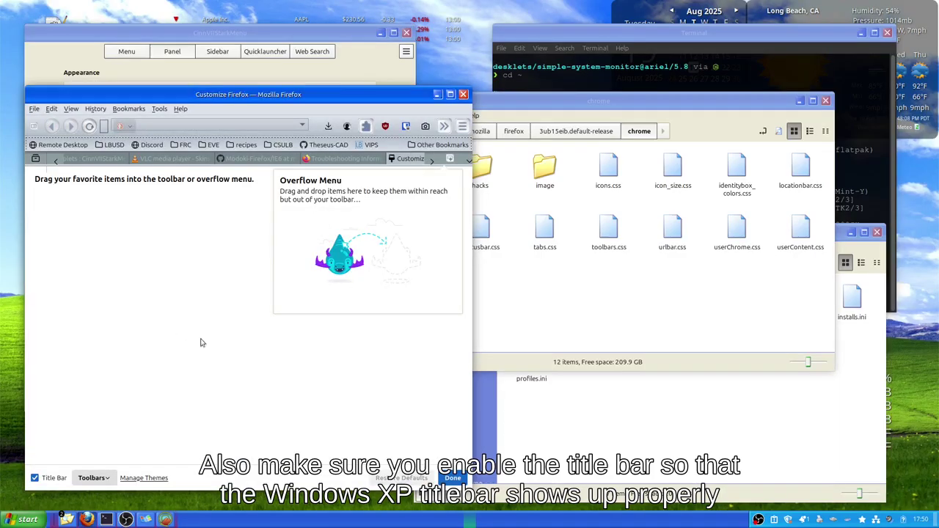
{"action": "left_click", "coordinate": [35, 479]}
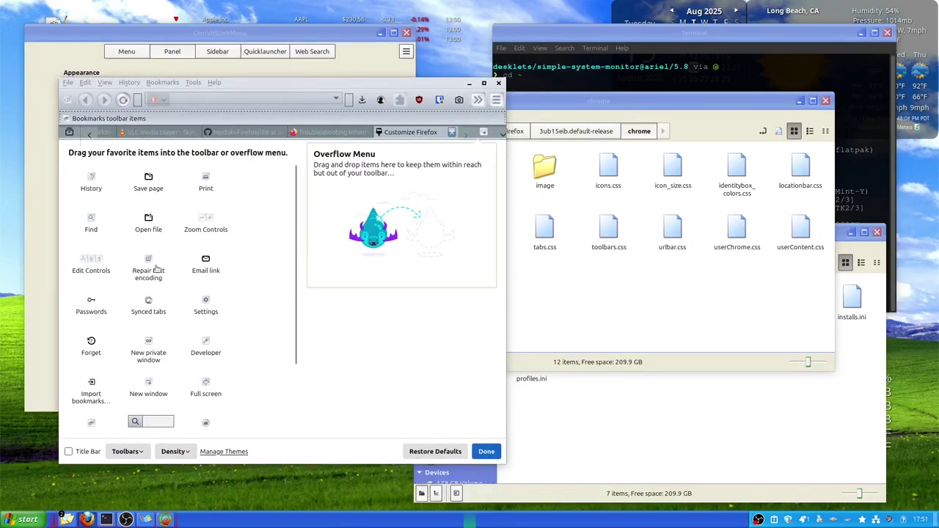
{"action": "left_click", "coordinate": [69, 453]}
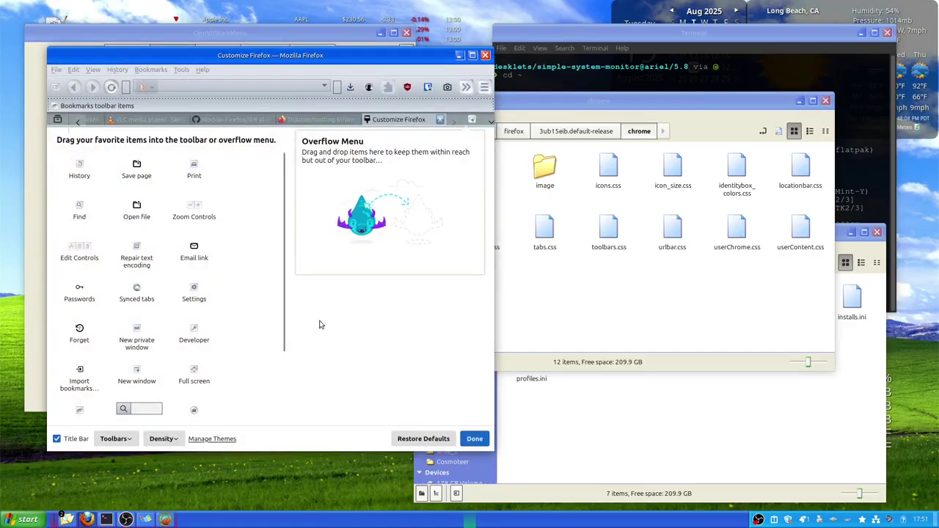
{"action": "left_click", "coordinate": [475, 439]}
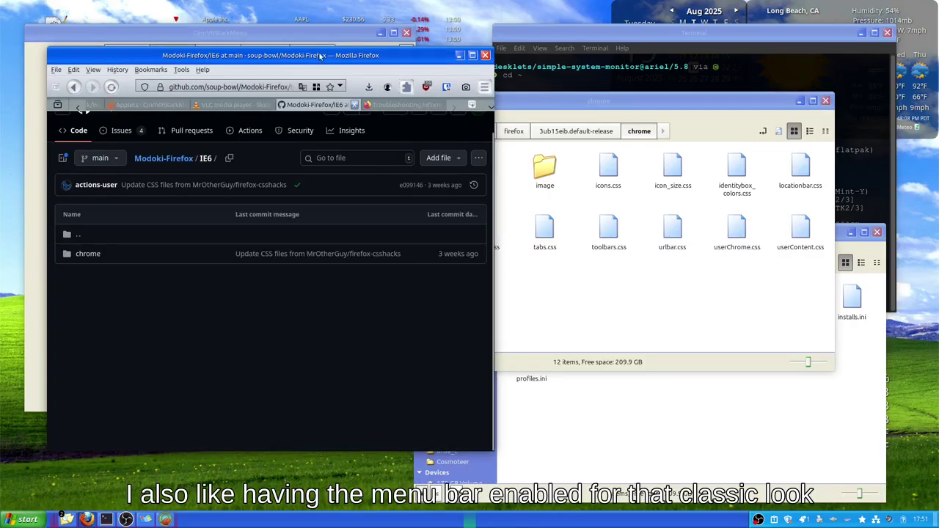
- Move the Firefox window down and left, and close the chrome folder window and the Troubleshooting Information tab
{"action": "left_click_drag", "start_coordinate": [321, 56], "coordinate": [298, 86]}
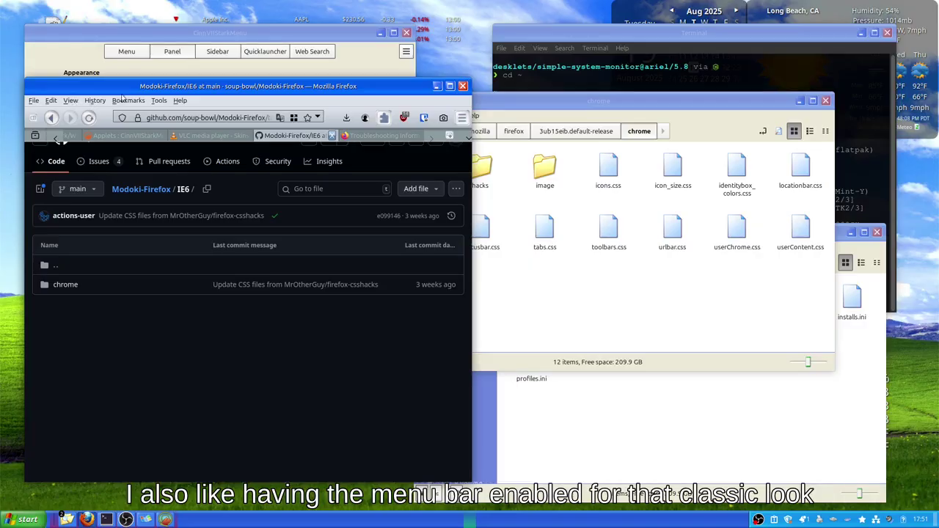
{"action": "left_click", "coordinate": [621, 284]}
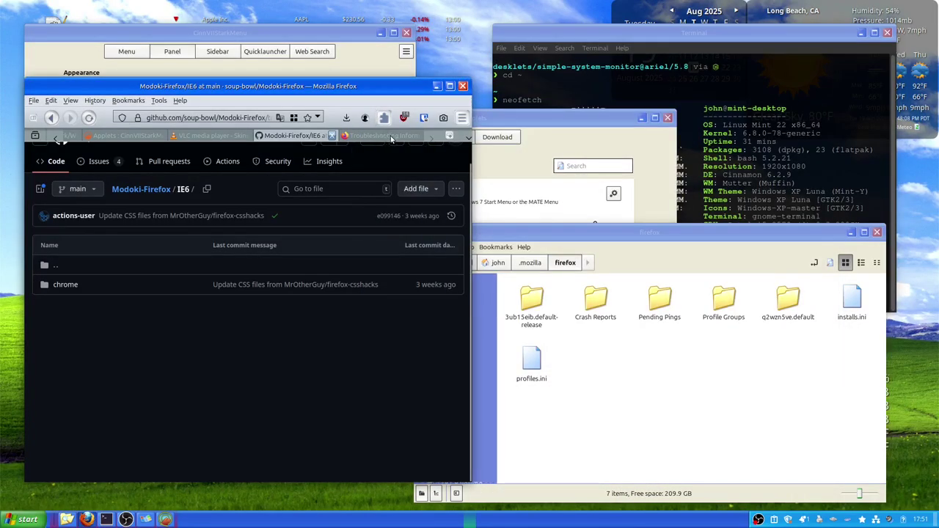
{"action": "left_click", "coordinate": [385, 137]}
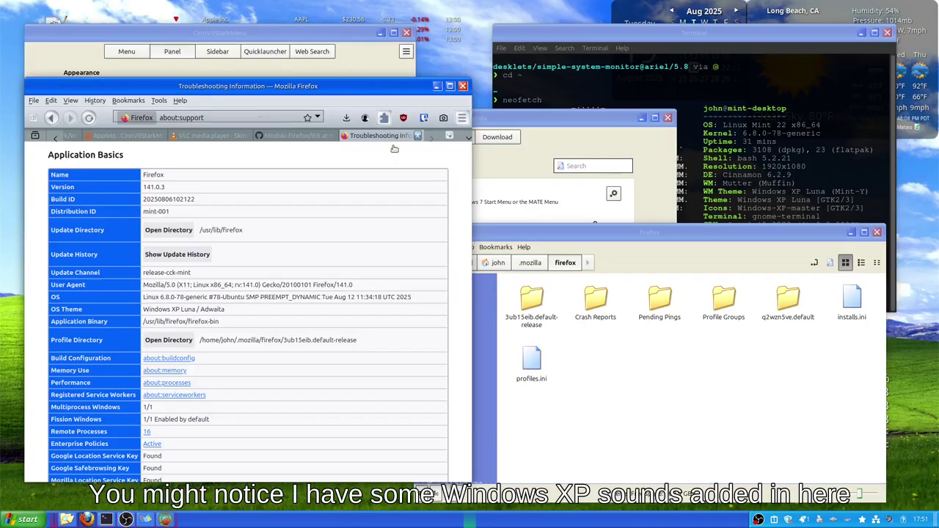
{"action": "key", "text": "ctrl+w"}
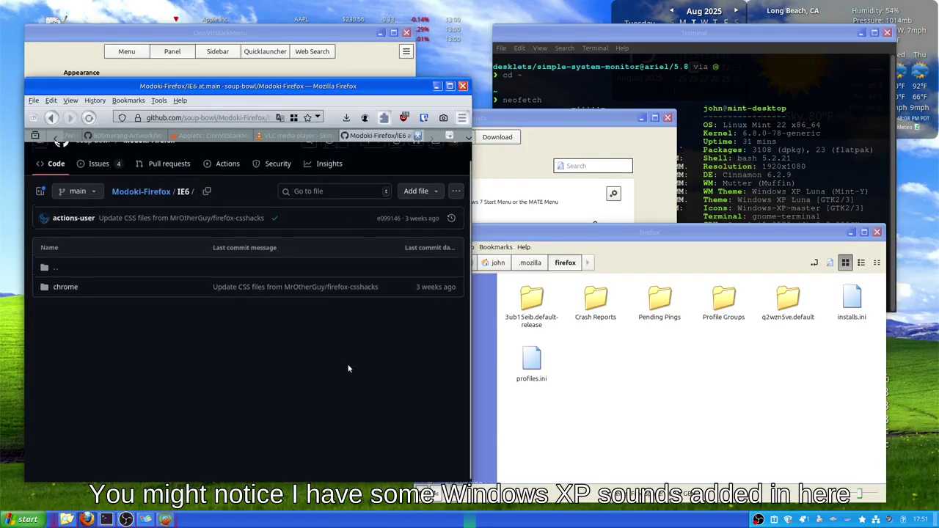
{"action": "scroll", "coordinate": [351, 174], "scroll_direction": "up", "scroll_amount": 1}
- Open the Internet Archive page "ALL Windows XP Sounds" in a new tab and look through its sound list and download options
{"action": "key", "text": "ctrl+t"}
{"action": "type", "text": "arc"}
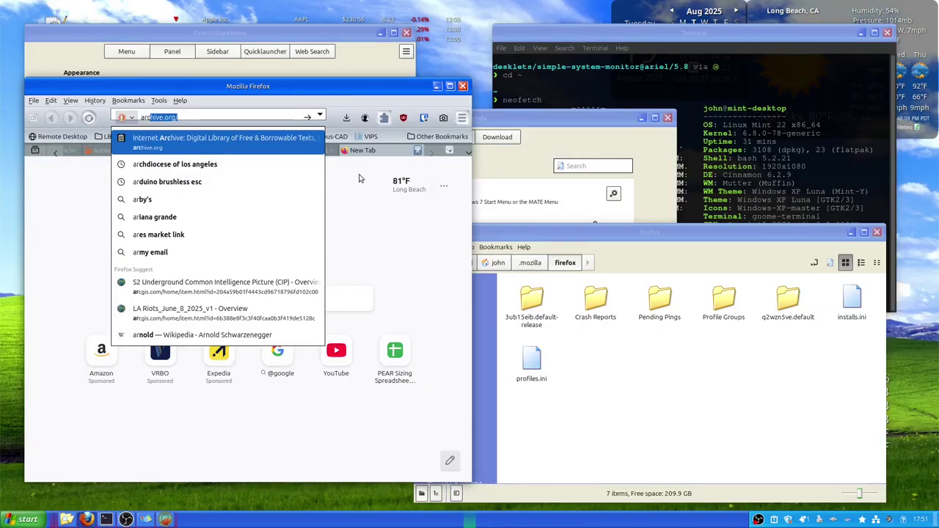
{"action": "type", "text": "hive windows"}
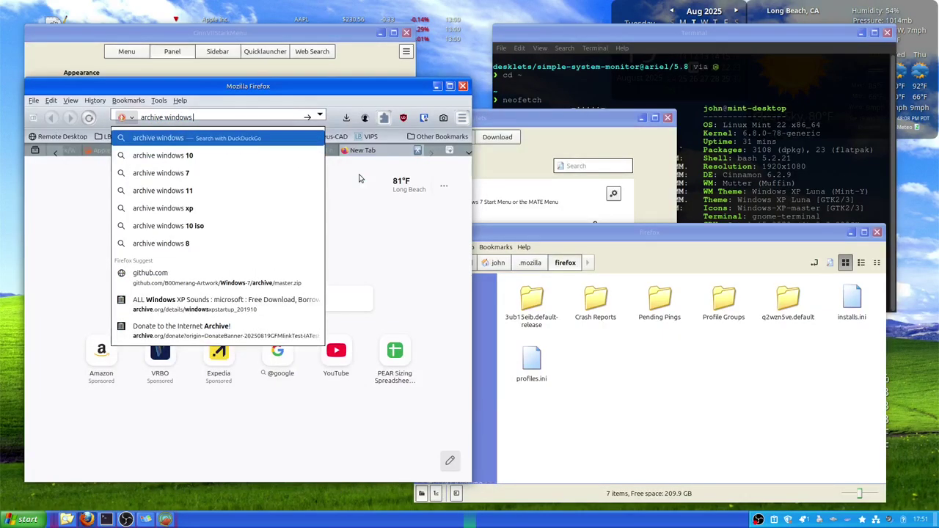
{"action": "left_click", "coordinate": [164, 308]}
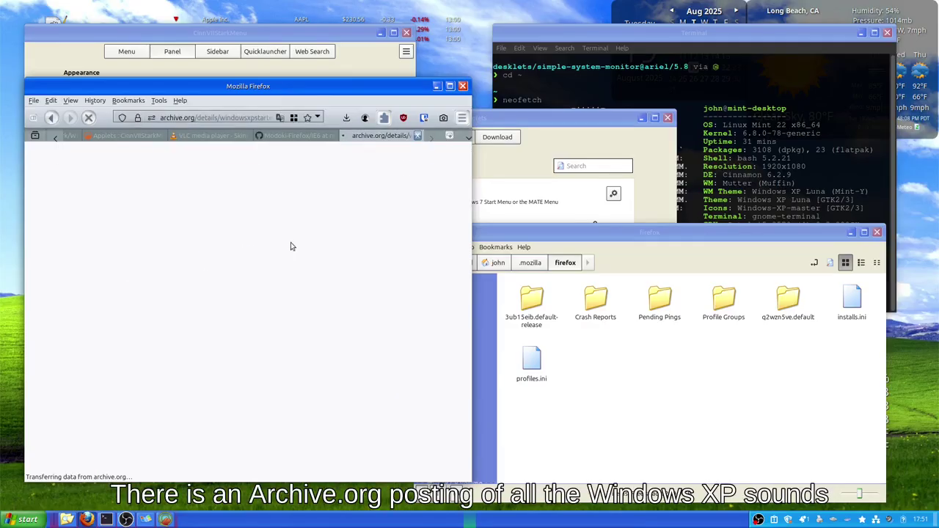
{"action": "scroll", "coordinate": [340, 275], "scroll_direction": "down", "scroll_amount": 15}
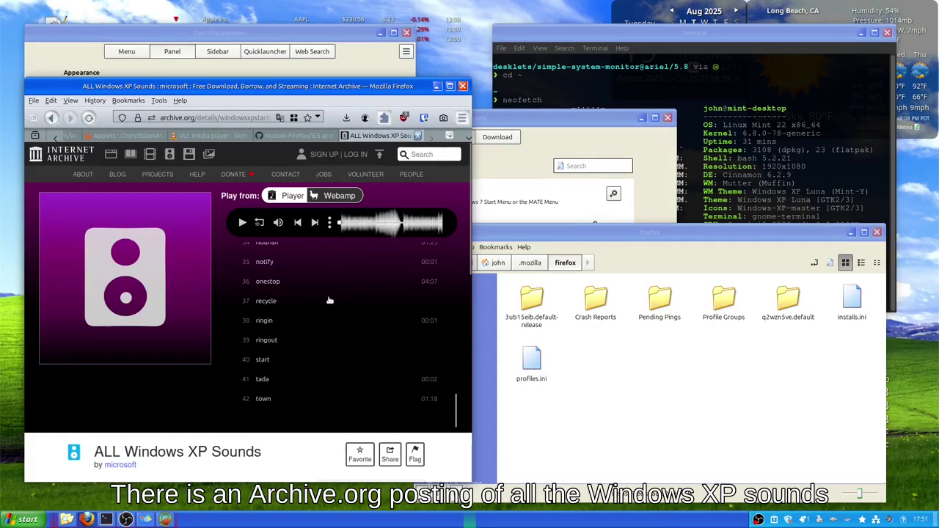
{"action": "scroll", "coordinate": [329, 300], "scroll_direction": "up", "scroll_amount": 10}
{"action": "scroll", "coordinate": [157, 367], "scroll_direction": "down", "scroll_amount": 6}
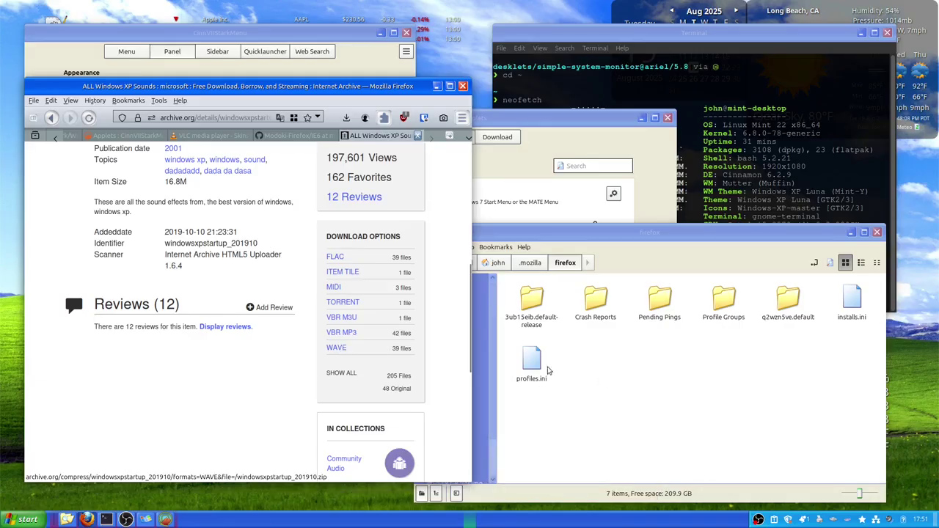
- Show the XP-sounds folder inside Downloads in the file manager
{"action": "left_click", "coordinate": [485, 334]}
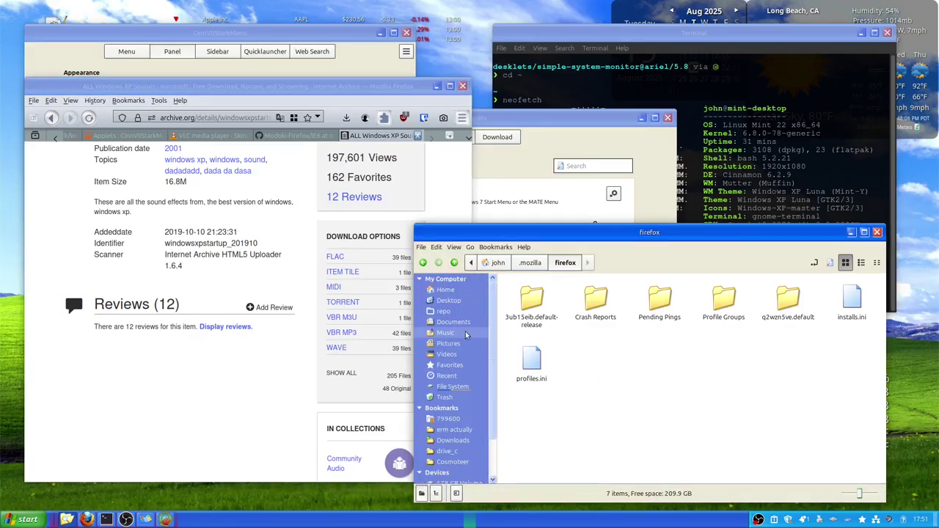
{"action": "left_click", "coordinate": [453, 440]}
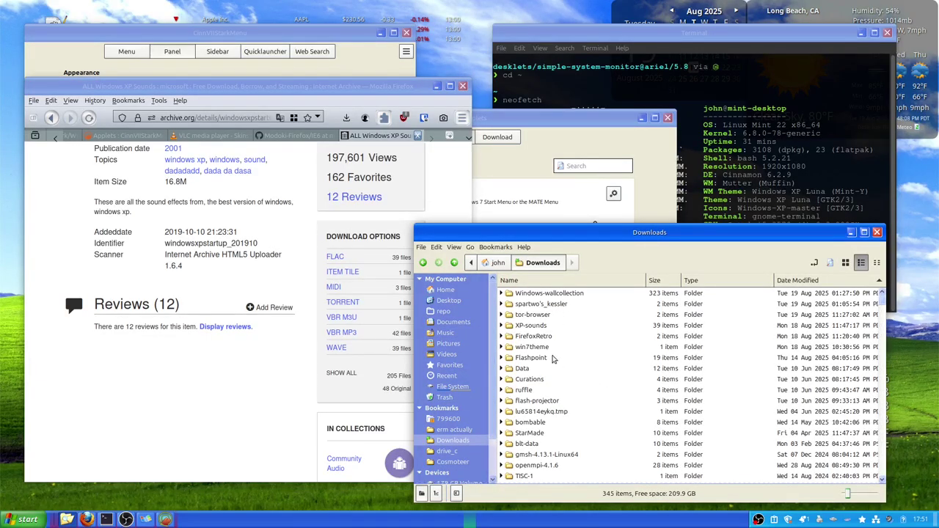
{"action": "double_click", "coordinate": [552, 328]}
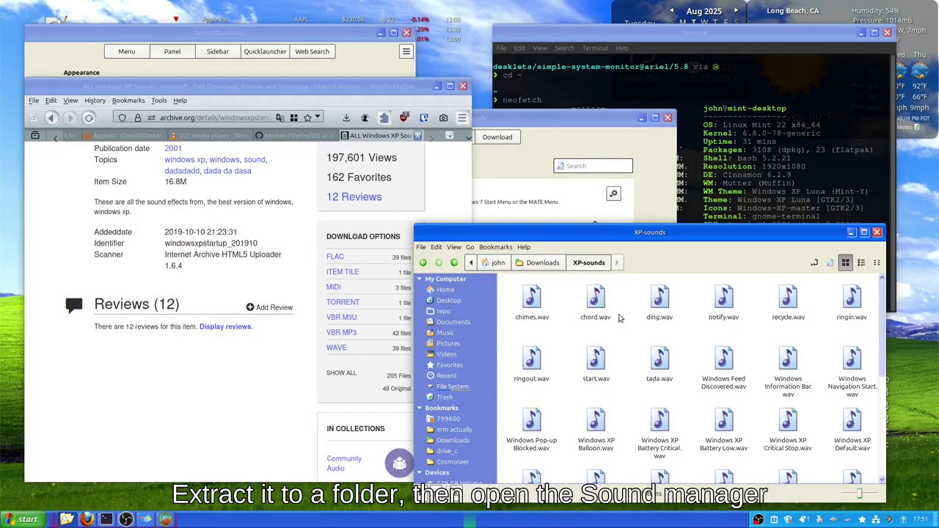
- Find and open the system's Sound settings, show the event sounds, and move the window over Firefox
{"action": "key", "text": "super"}
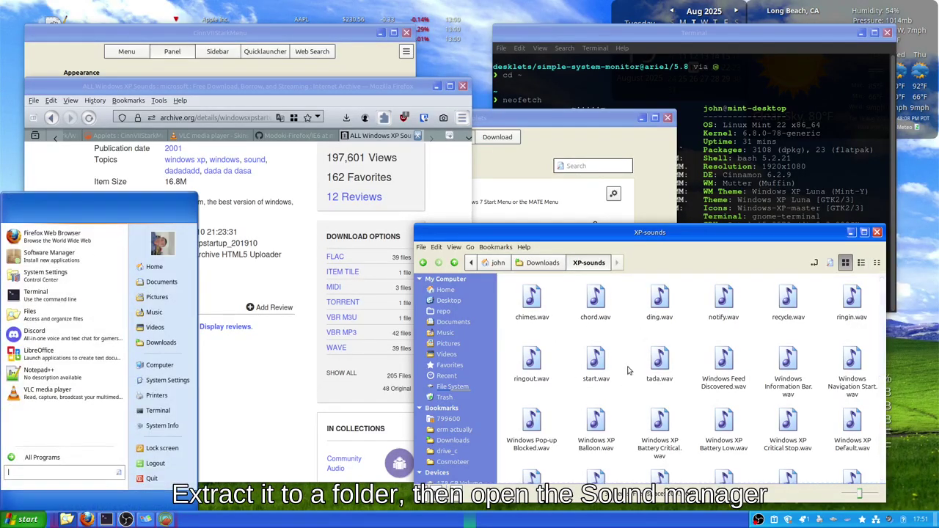
{"action": "type", "text": "sound"}
{"action": "key", "text": "Return"}
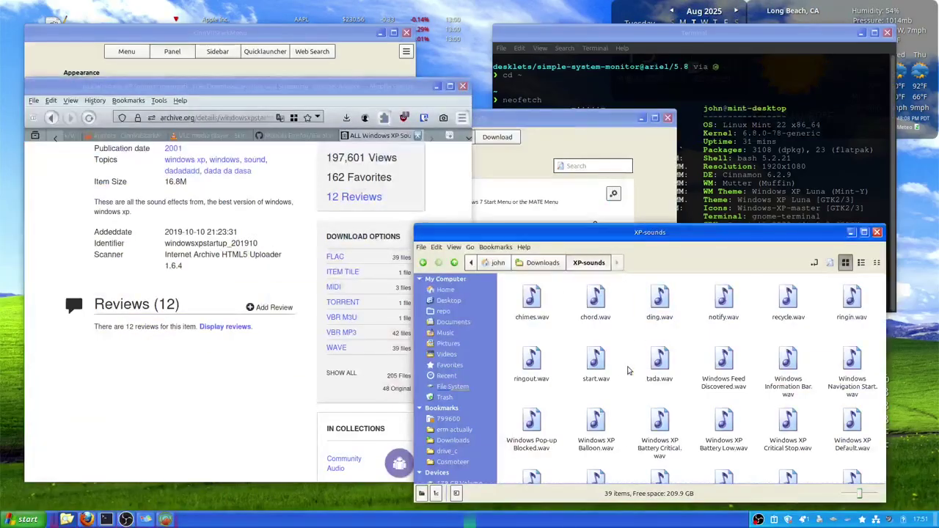
{"action": "left_click", "coordinate": [469, 109]}
{"action": "left_click_drag", "start_coordinate": [496, 92], "coordinate": [234, 86]}
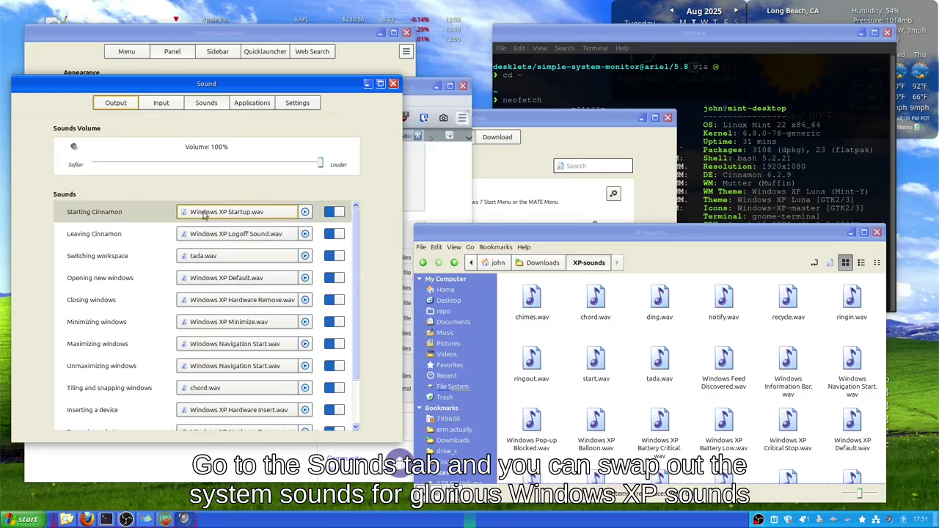
- Play the sound assigned to Starting Cinnamon and review the sound files assigned to the other system events
{"action": "left_click", "coordinate": [305, 212]}
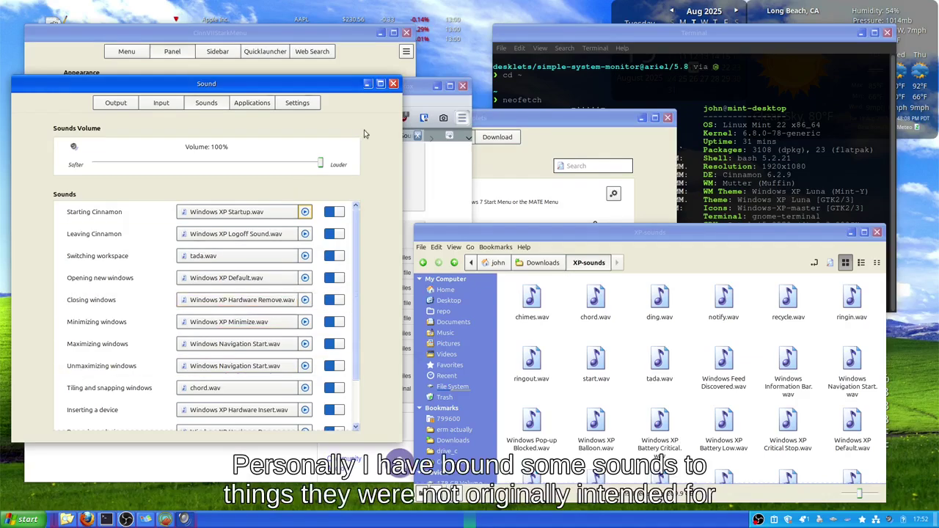
{"action": "scroll", "coordinate": [149, 313], "scroll_direction": "down", "scroll_amount": 2}
{"action": "scroll", "coordinate": [149, 313], "scroll_direction": "up", "scroll_amount": 2}
{"action": "scroll", "coordinate": [148, 312], "scroll_direction": "down", "scroll_amount": 2}
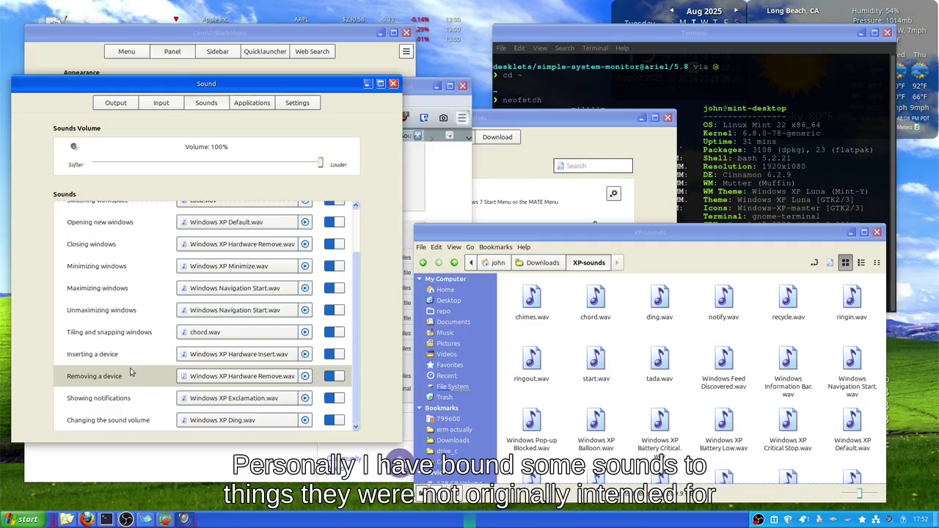
{"action": "scroll", "coordinate": [140, 322], "scroll_direction": "up", "scroll_amount": 2}
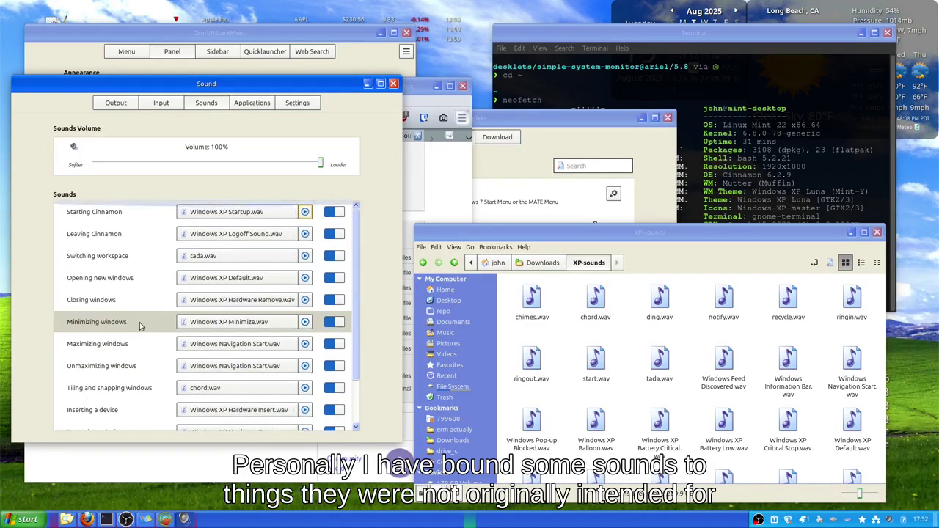
- Close the CinnVIIStarkMenu settings, Sound and Applets windows
{"action": "left_click", "coordinate": [406, 32]}
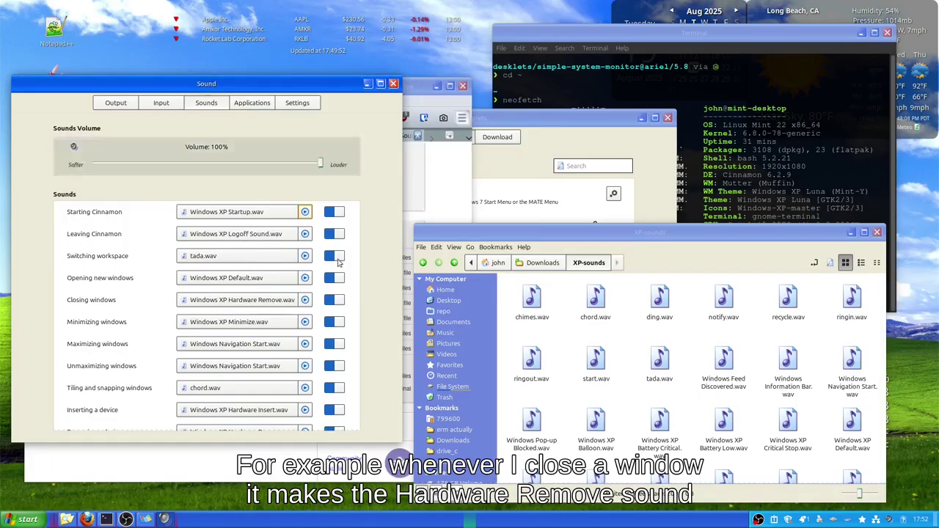
{"action": "scroll", "coordinate": [353, 325], "scroll_direction": "down", "scroll_amount": 3}
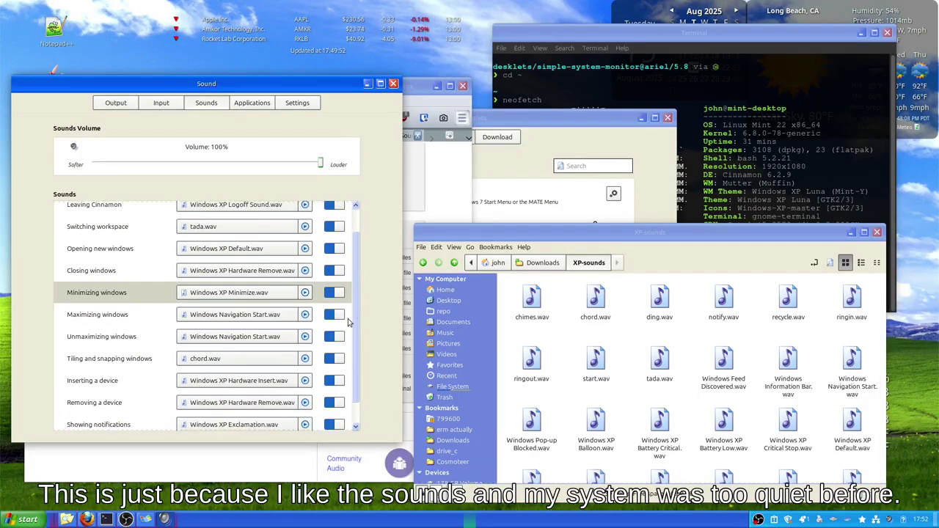
{"action": "scroll", "coordinate": [347, 331], "scroll_direction": "up", "scroll_amount": 3}
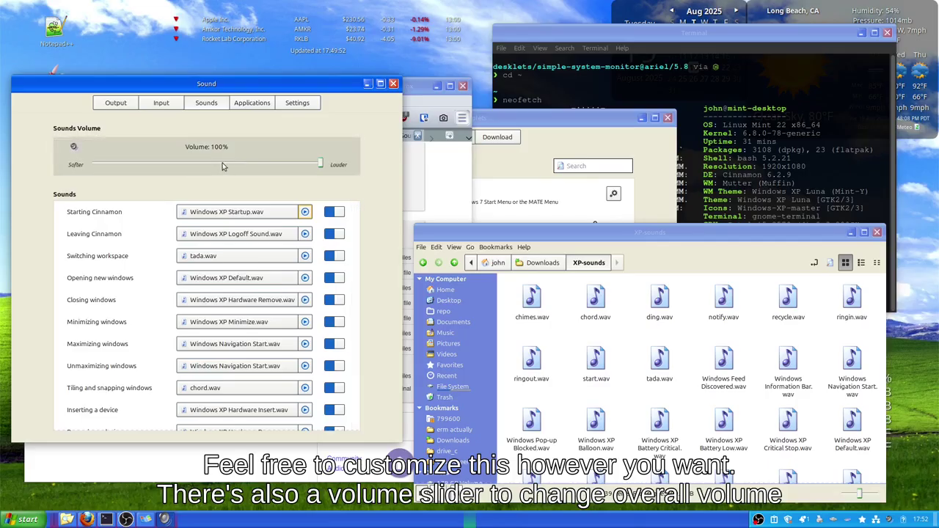
{"action": "left_click", "coordinate": [394, 84]}
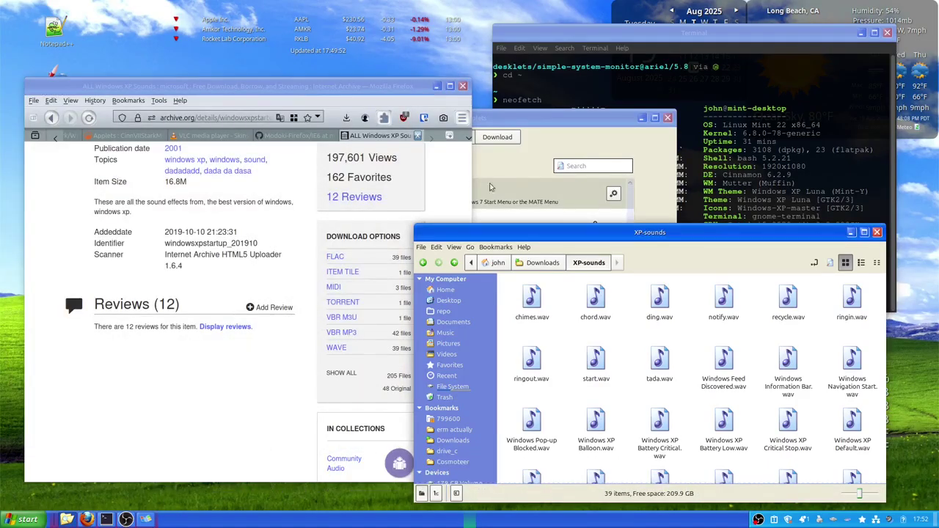
{"action": "left_click", "coordinate": [579, 152]}
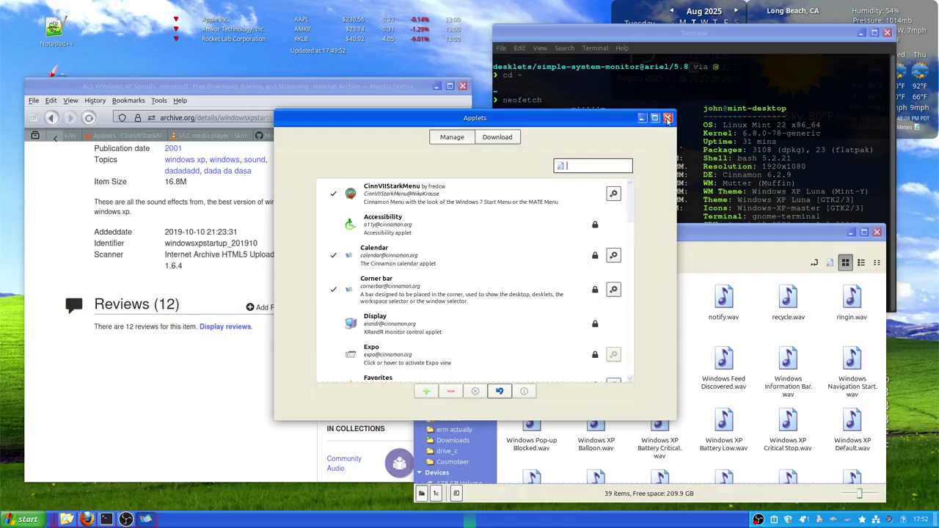
{"action": "left_click", "coordinate": [668, 118]}
- Bring the terminal and Firefox windows to the front and move Firefox higher on the desktop
{"action": "left_click", "coordinate": [254, 379]}
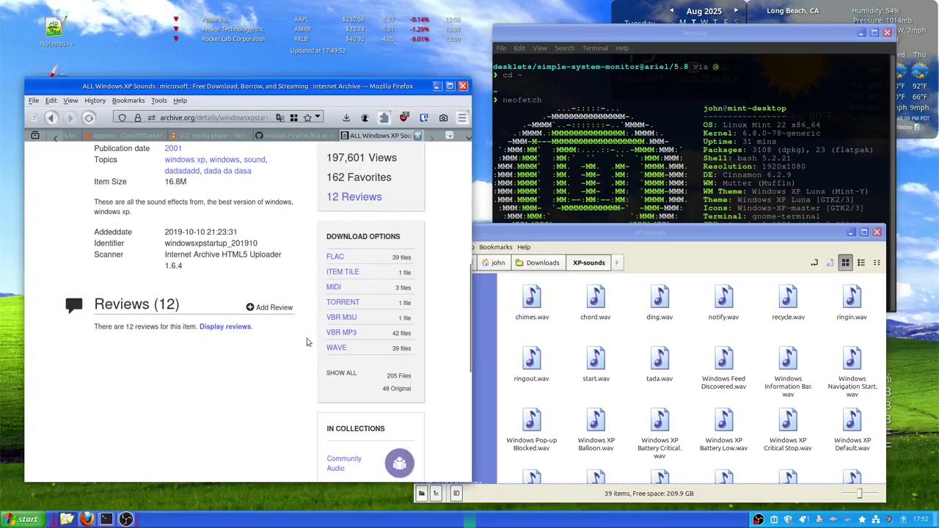
{"action": "left_click", "coordinate": [587, 162]}
{"action": "left_click", "coordinate": [233, 365]}
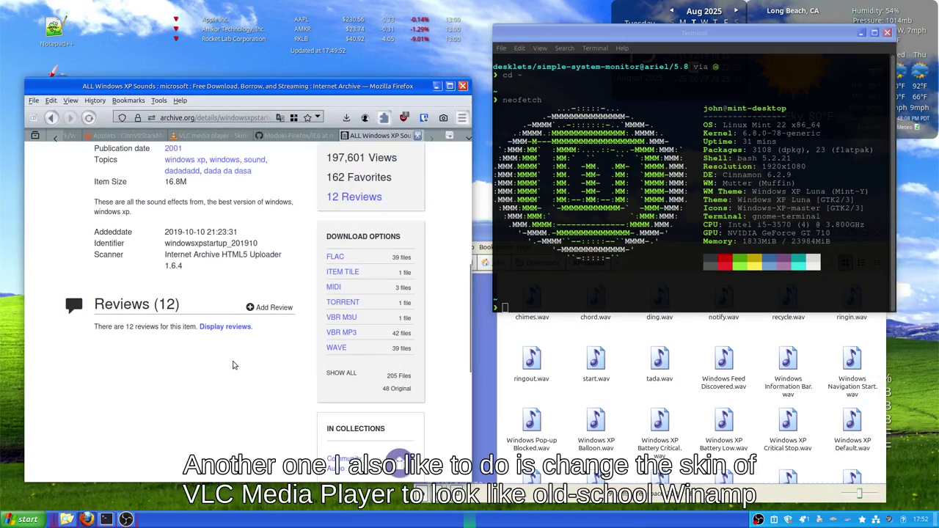
{"action": "left_click_drag", "start_coordinate": [268, 88], "coordinate": [262, 42]}
- Switch to the VideoLAN page of VLC media player skins and browse the instructions and available skins
{"action": "left_click", "coordinate": [200, 89]}
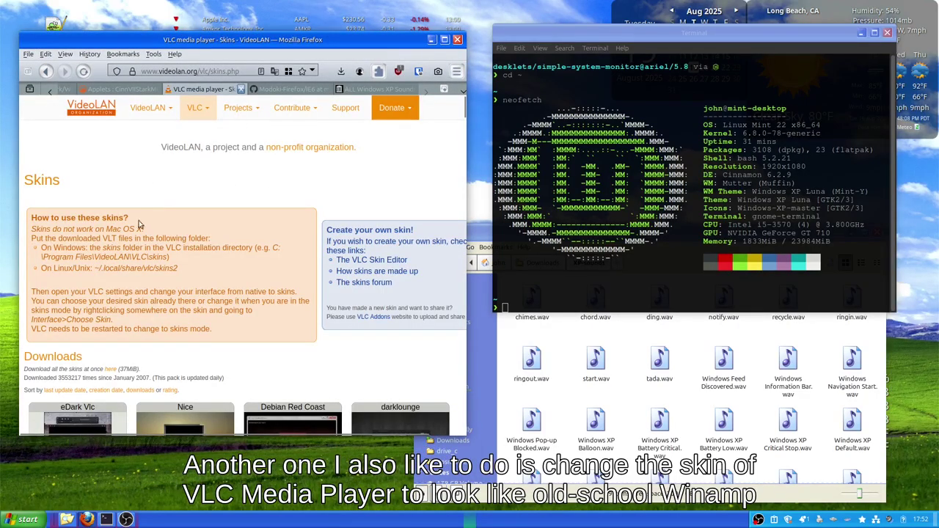
{"action": "scroll", "coordinate": [278, 243], "scroll_direction": "down", "scroll_amount": 15}
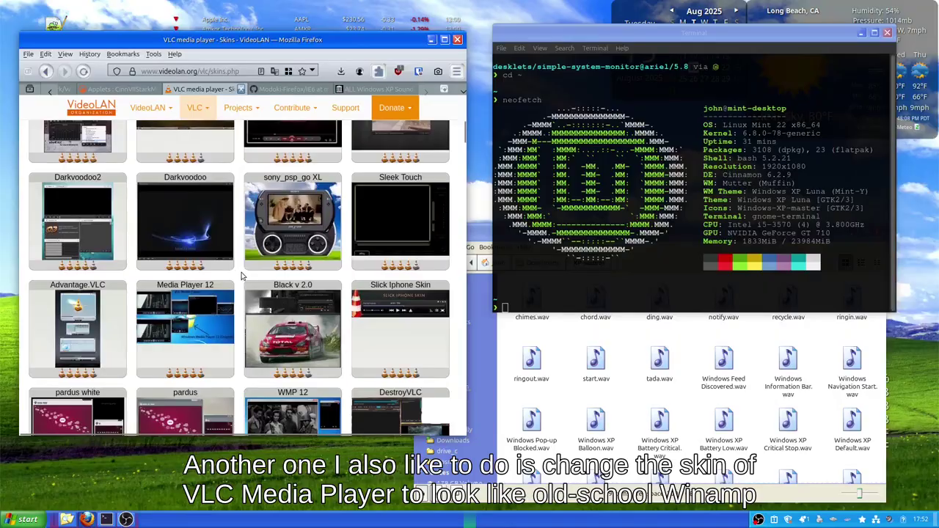
{"action": "scroll", "coordinate": [242, 275], "scroll_direction": "up", "scroll_amount": 15}
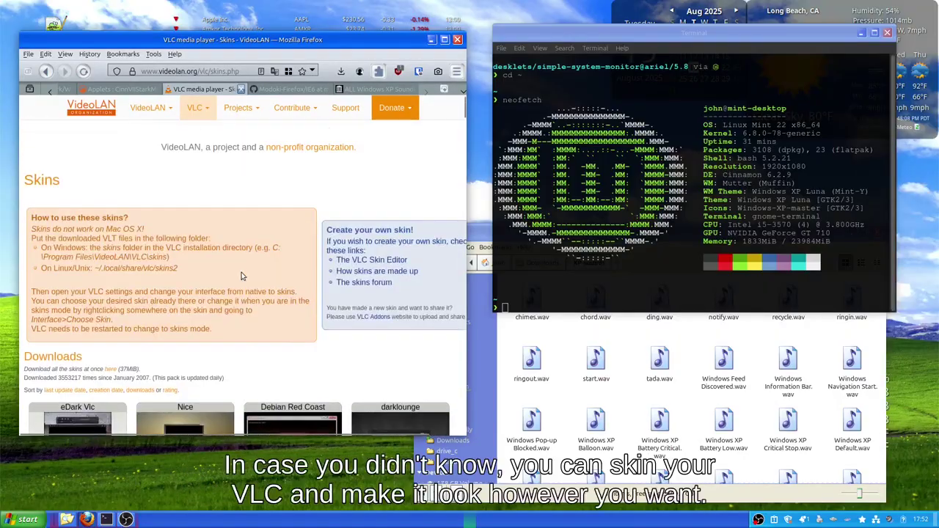
{"action": "scroll", "coordinate": [242, 276], "scroll_direction": "down", "scroll_amount": 8}
{"action": "scroll", "coordinate": [242, 276], "scroll_direction": "down", "scroll_amount": 5}
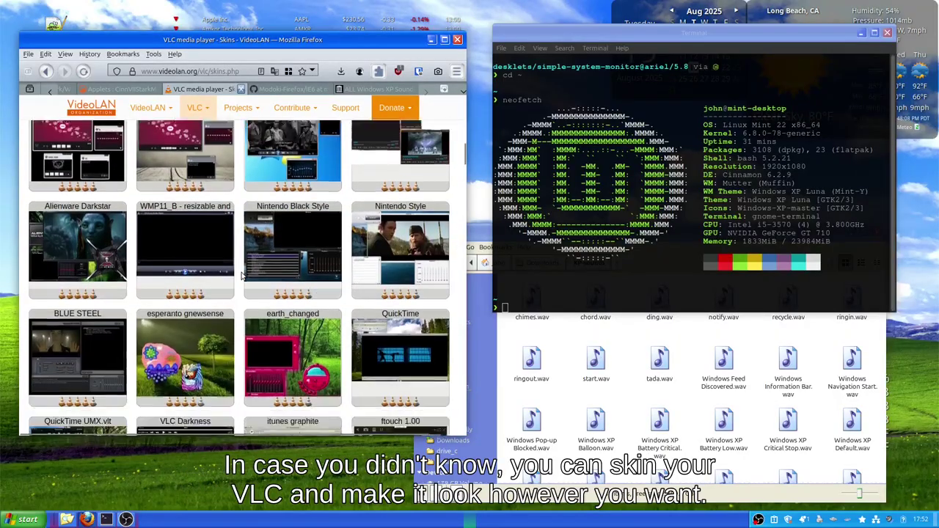
{"action": "scroll", "coordinate": [241, 276], "scroll_direction": "down", "scroll_amount": 5}
{"action": "scroll", "coordinate": [241, 276], "scroll_direction": "down", "scroll_amount": 10}
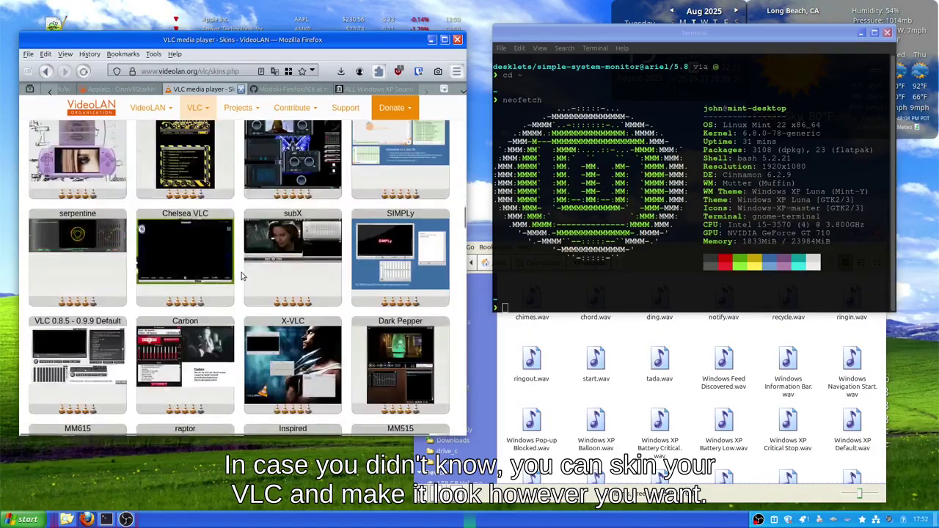
- Find the Winamp5 skin on the VLC skins page and show its preview and download details
{"action": "scroll", "coordinate": [242, 275], "scroll_direction": "down", "scroll_amount": 12}
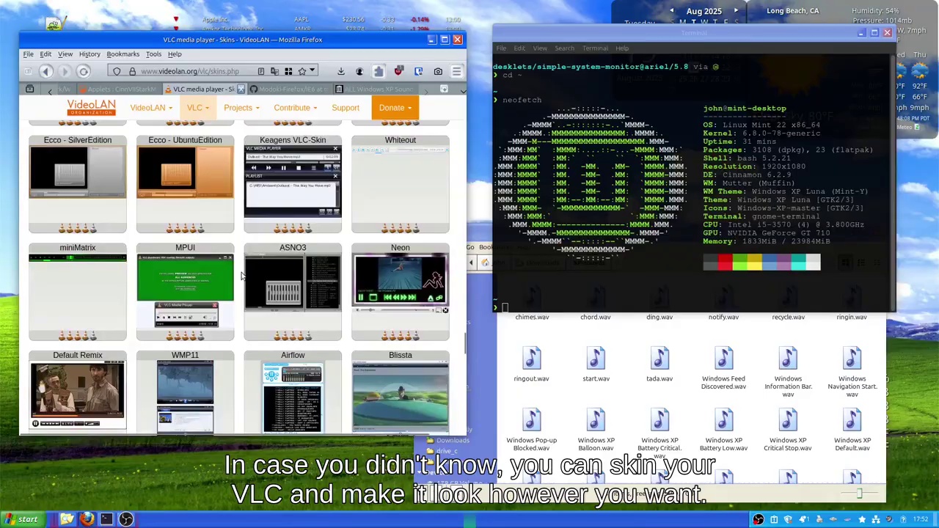
{"action": "scroll", "coordinate": [242, 275], "scroll_direction": "up", "scroll_amount": 4}
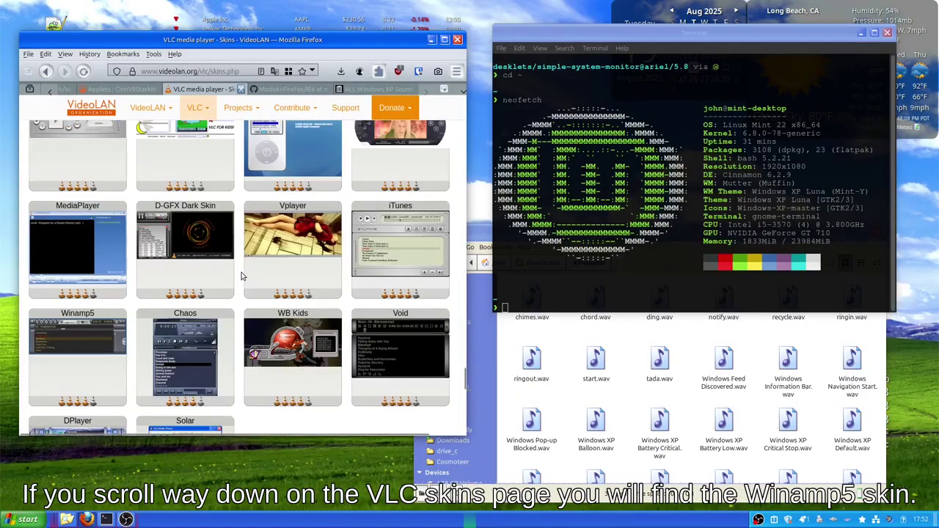
{"action": "scroll", "coordinate": [242, 276], "scroll_direction": "down", "scroll_amount": 2}
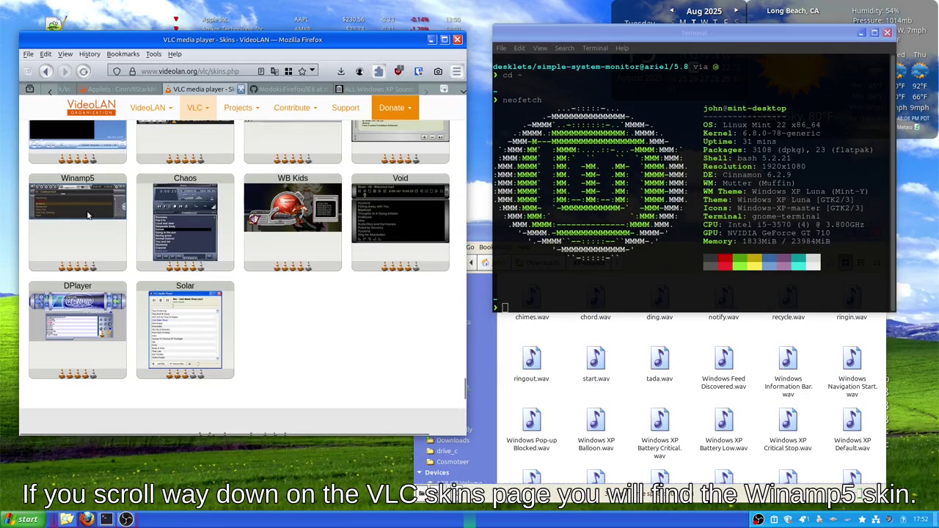
{"action": "left_click", "coordinate": [86, 215]}
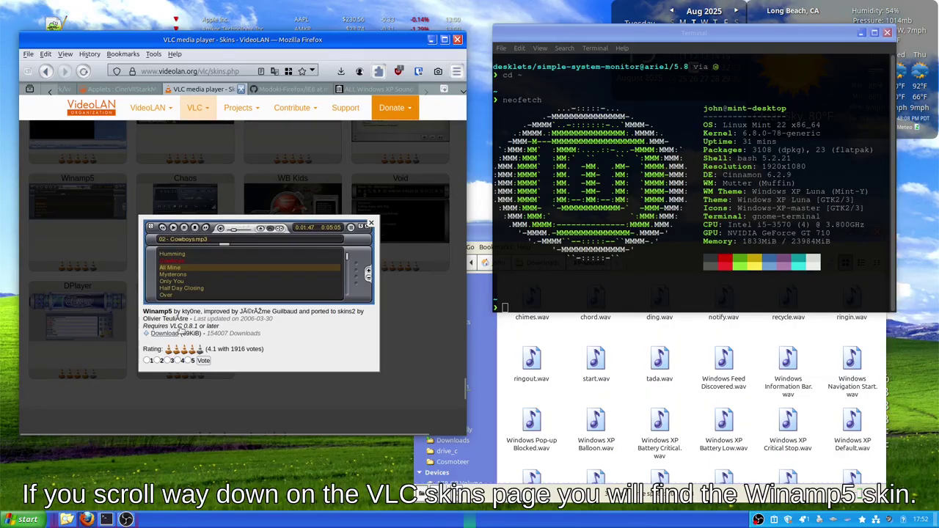
- Launch VLC media player and move its player window over the lower edge of the Firefox window
{"action": "key", "text": "super"}
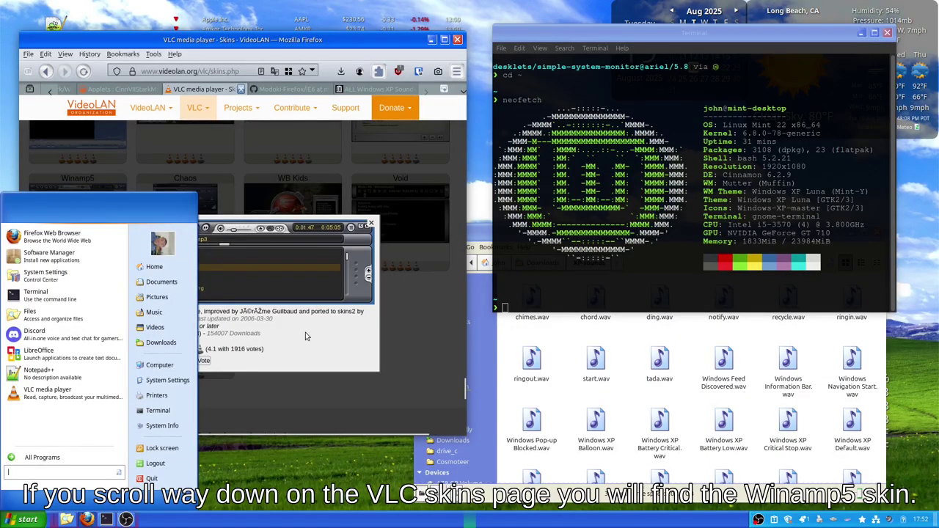
{"action": "type", "text": "vlc"}
{"action": "key", "text": "Return"}
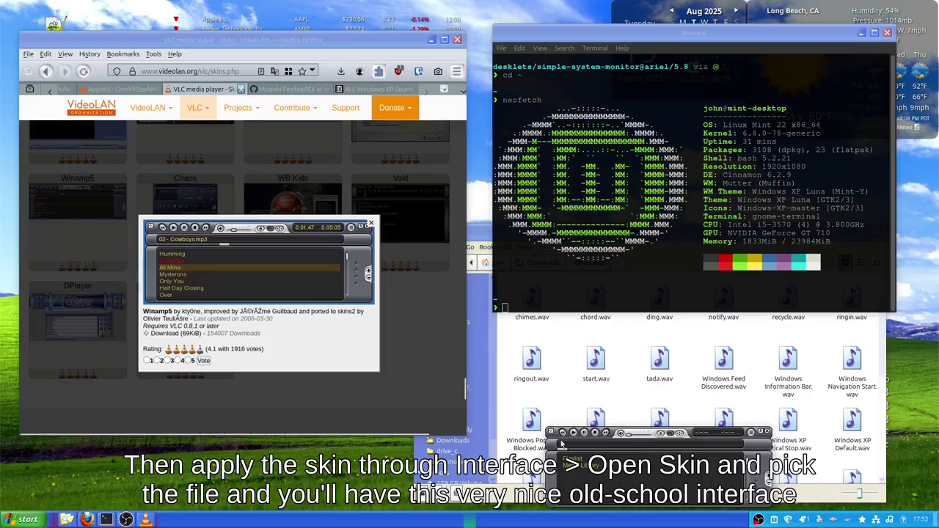
{"action": "left_click_drag", "start_coordinate": [551, 439], "coordinate": [87, 420]}
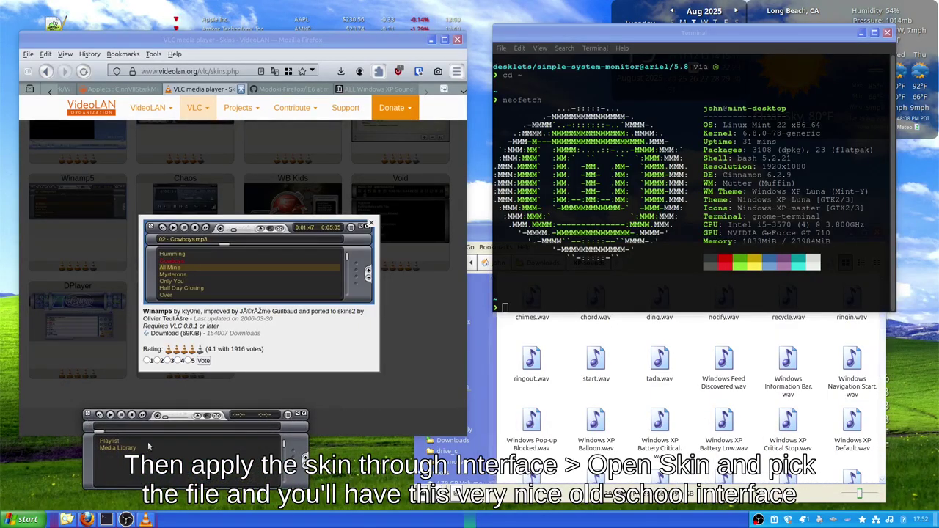
- Dismiss the music folder selection without adding anything and close VLC
{"action": "key", "text": "ctrl+f"}
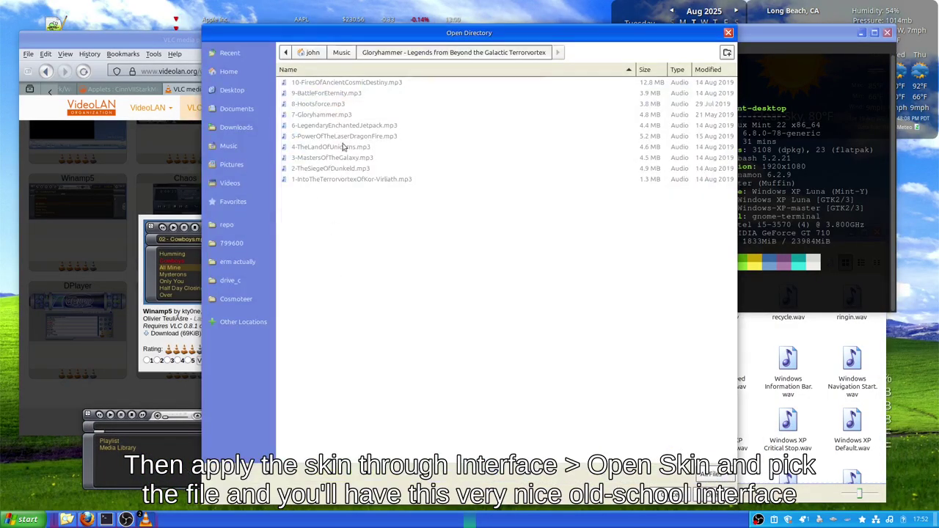
{"action": "key", "text": "Escape"}
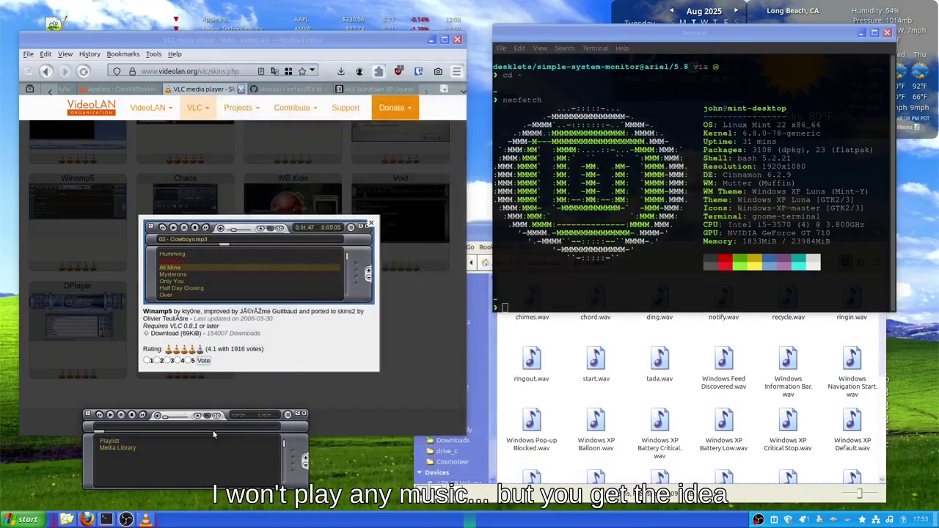
{"action": "left_click", "coordinate": [303, 415]}
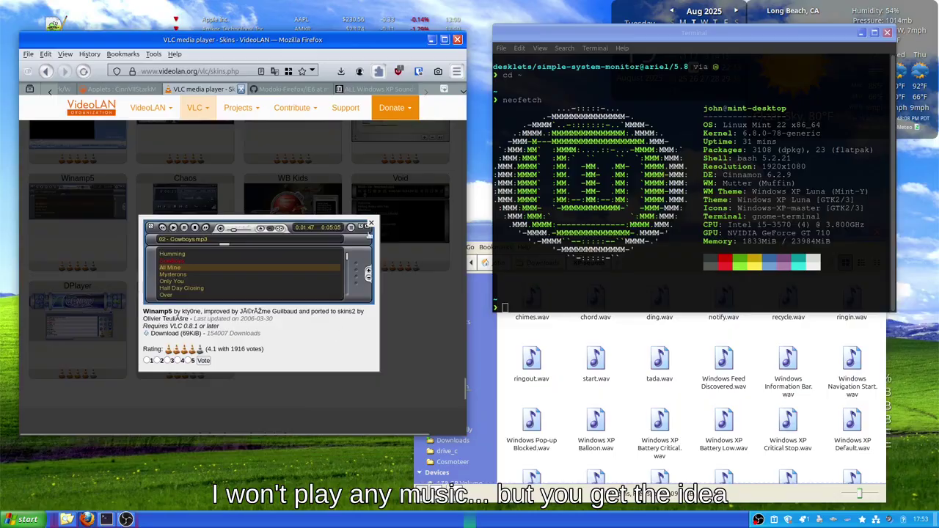
- Close the Winamp5 preview and look through the other VLC skins on the page
{"action": "left_click", "coordinate": [372, 223]}
{"action": "scroll", "coordinate": [348, 375], "scroll_direction": "down", "scroll_amount": 10}
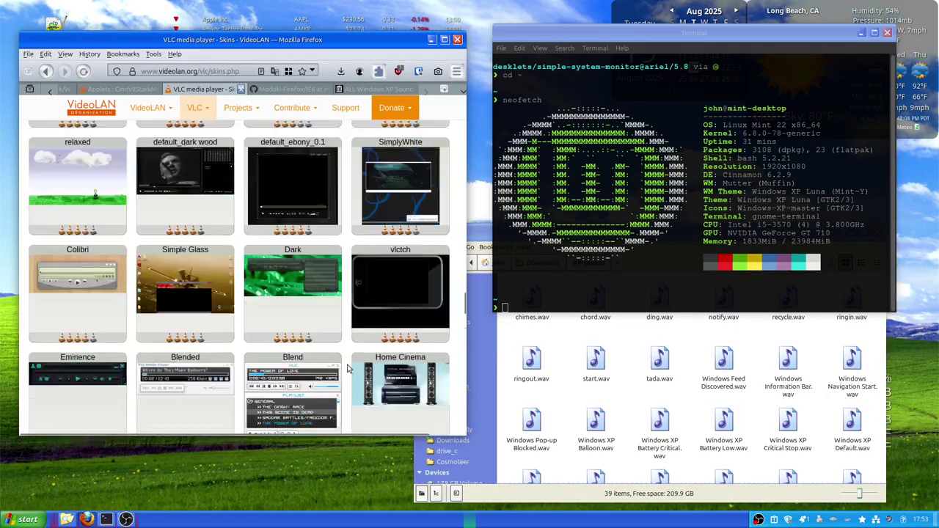
{"action": "scroll", "coordinate": [348, 368], "scroll_direction": "down", "scroll_amount": 10}
{"action": "key", "text": "ctrl+f"}
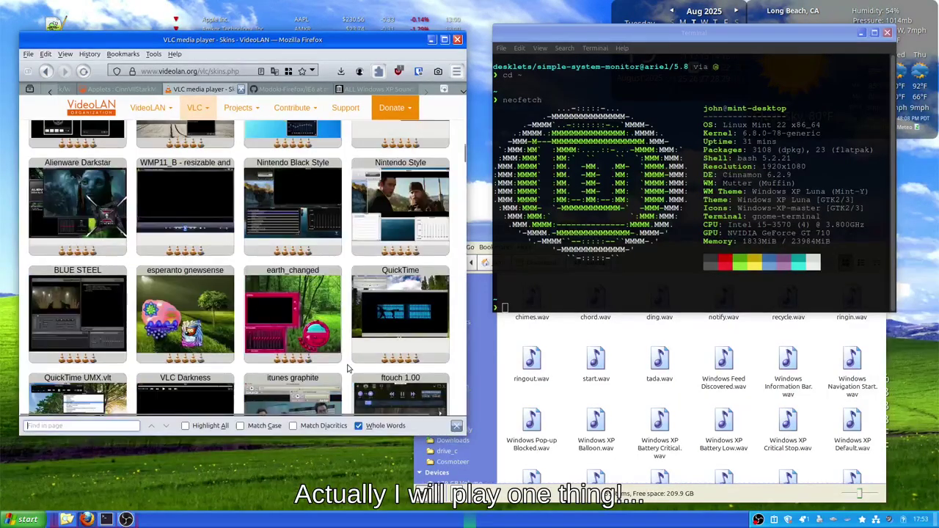
- Launch VLC media player again with the Winamp-style skin
{"action": "key", "text": "super"}
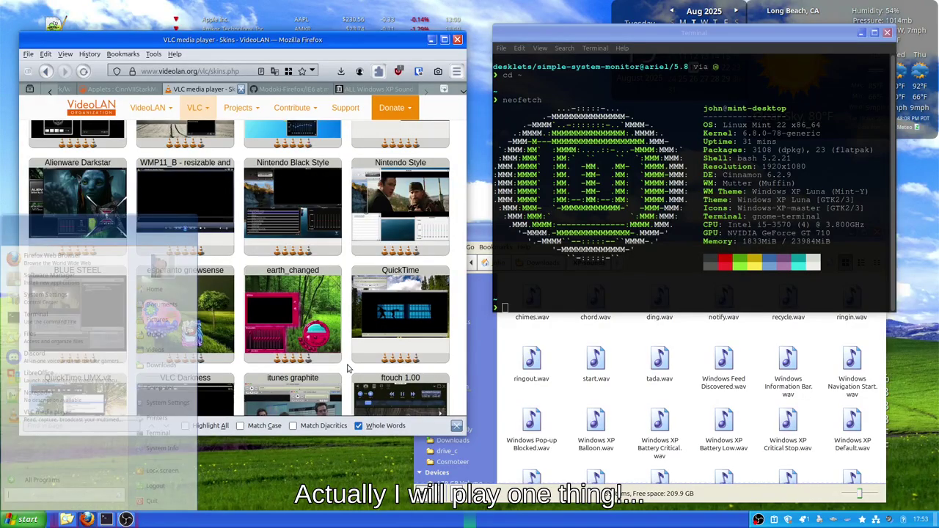
{"action": "type", "text": "vlc"}
{"action": "key", "text": "Return"}
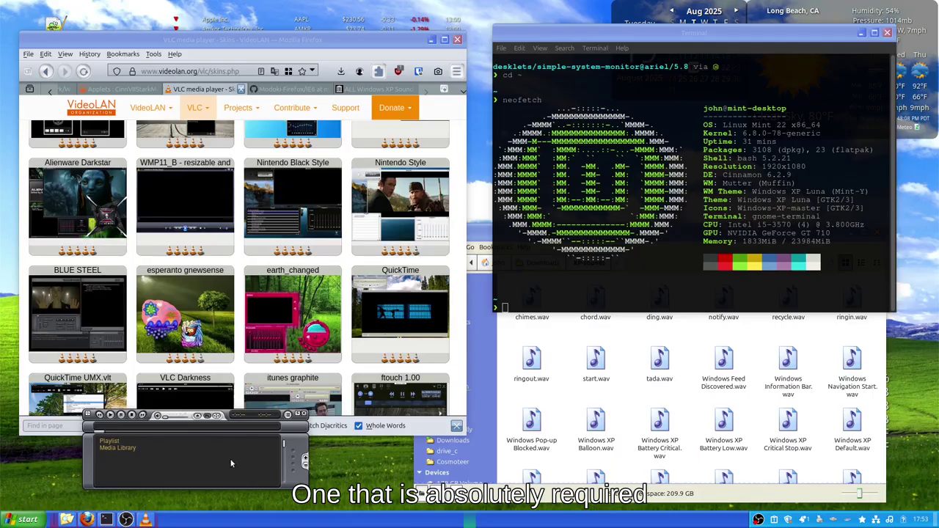
- Add Windows XP Shutdown.wav from the XP-sounds folder in Downloads to VLC and play it
{"action": "left_click", "coordinate": [307, 460]}
{"action": "left_click", "coordinate": [550, 188]}
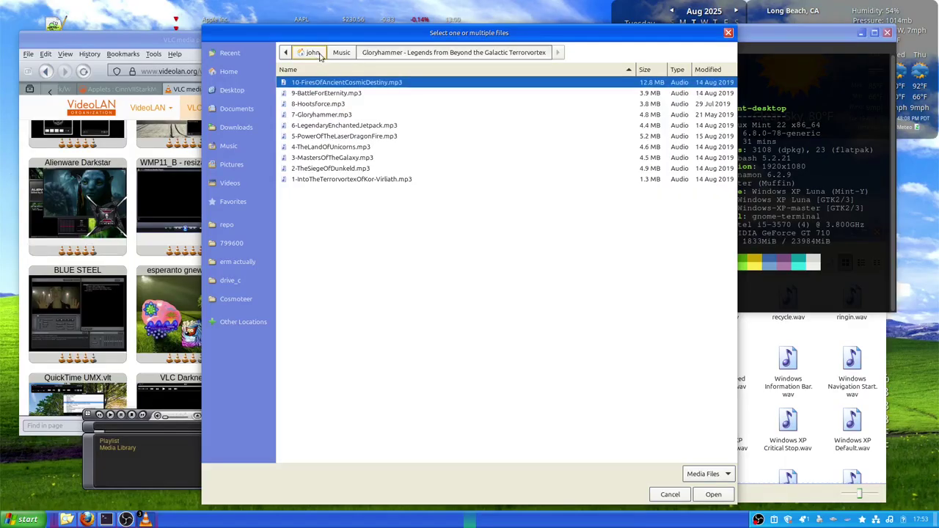
{"action": "left_click", "coordinate": [246, 127]}
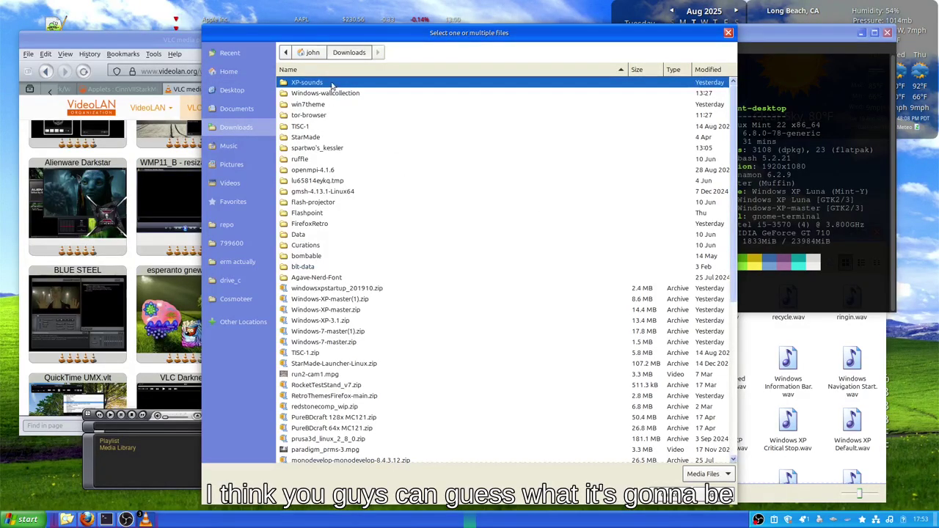
{"action": "double_click", "coordinate": [330, 83]}
{"action": "left_click", "coordinate": [357, 104]}
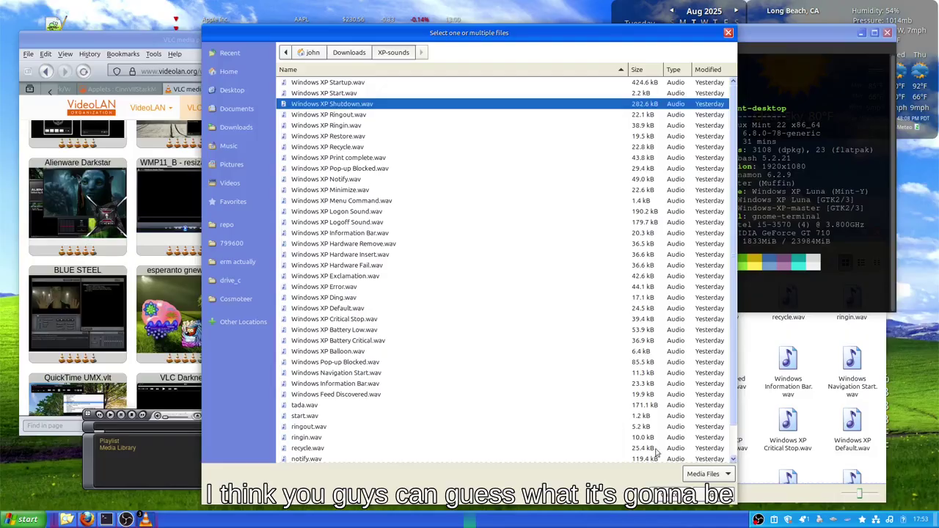
{"action": "key", "text": "Return"}
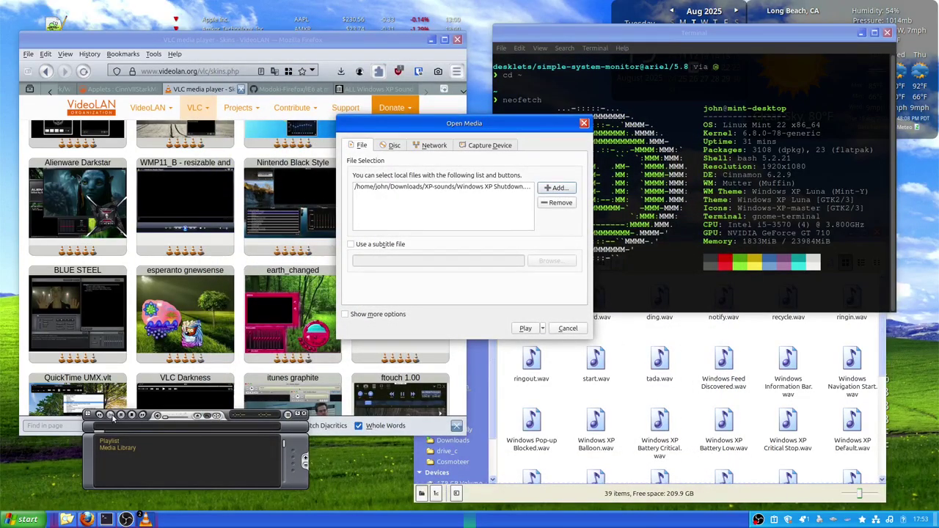
{"action": "left_click", "coordinate": [526, 328]}
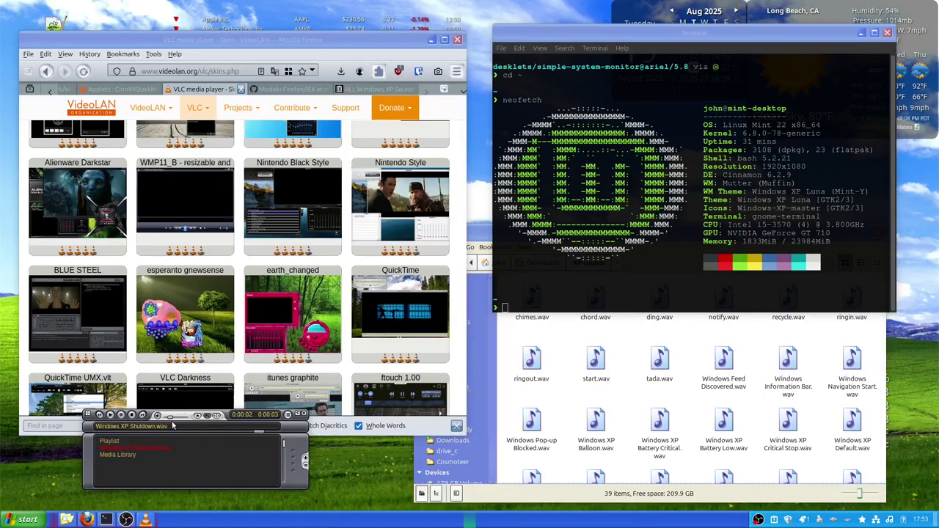
- Raise the VLC volume and play Windows XP Shutdown.wav again
{"action": "left_click_drag", "start_coordinate": [173, 422], "coordinate": [187, 417]}
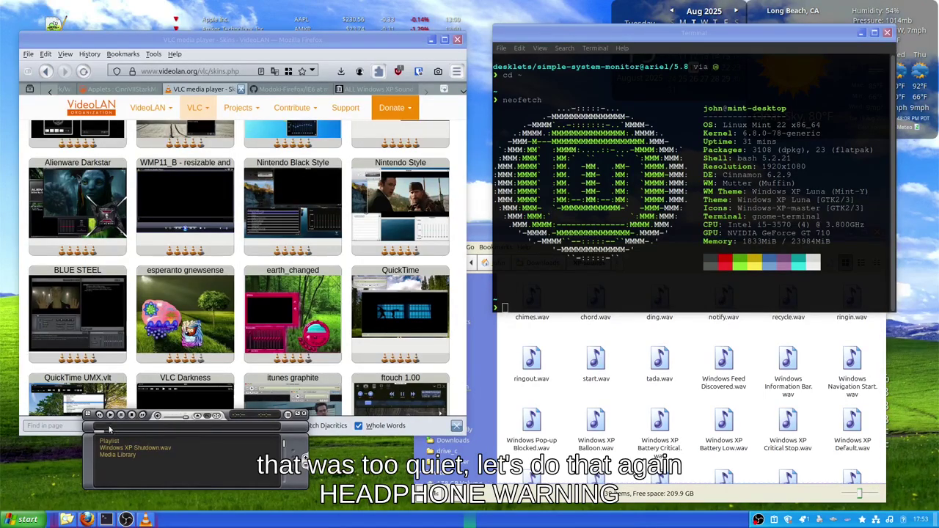
{"action": "left_click", "coordinate": [109, 416]}
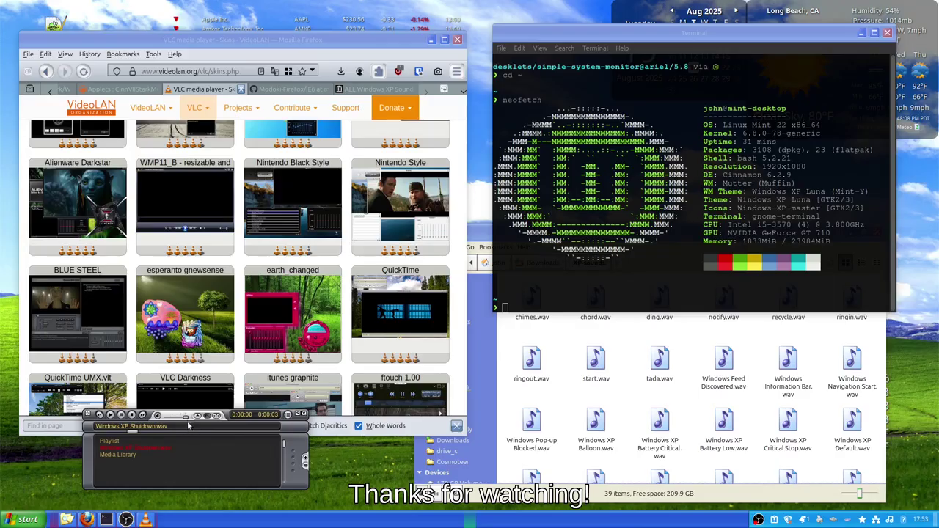